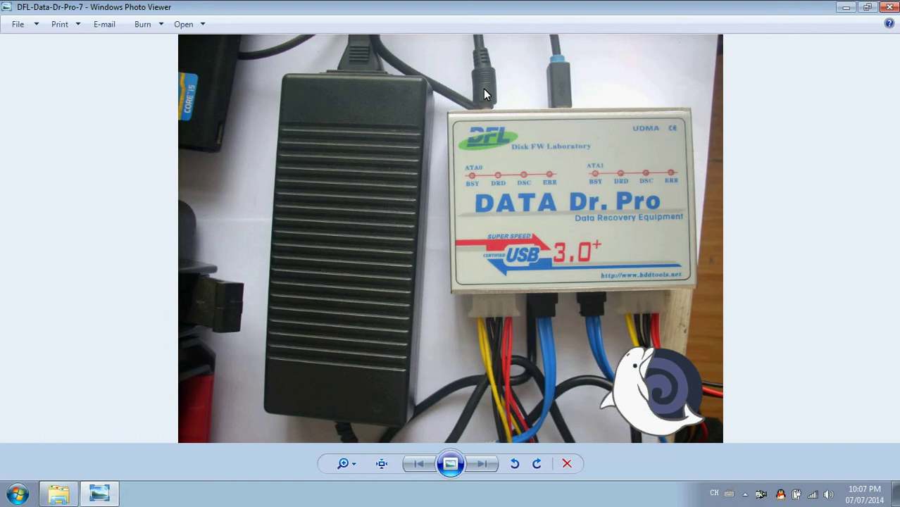
# Minimize the device photo and launch the DFL-DDP_v1.4_en installer from the 1.4 folder.
pyautogui.click(843, 7)
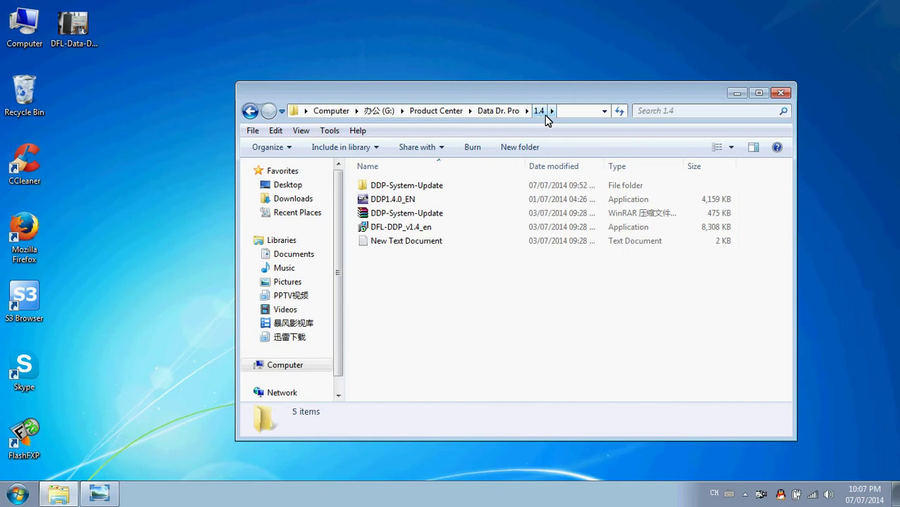
pyautogui.click(401, 281)
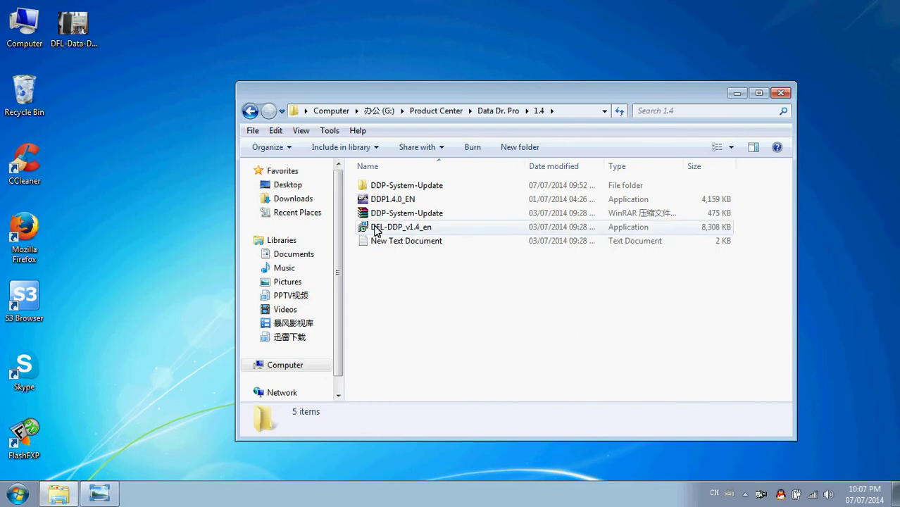
pyautogui.doubleClick(426, 229)
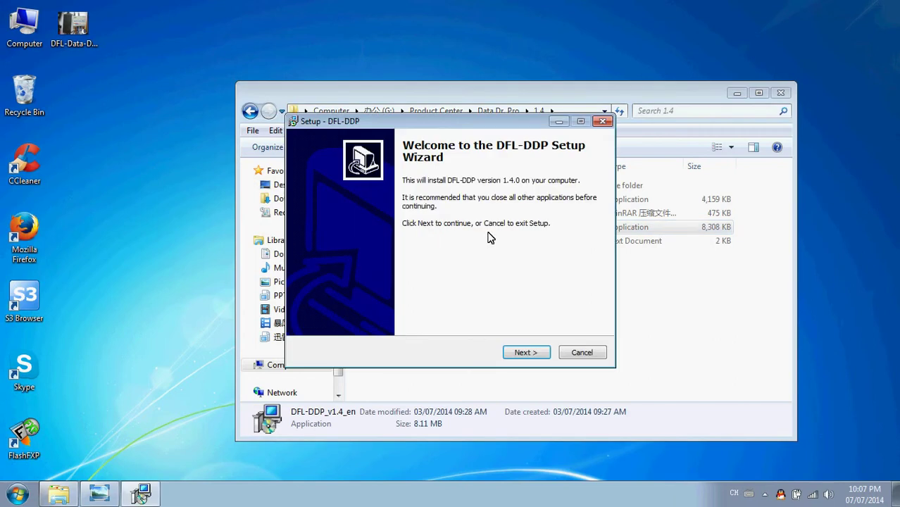
# Proceed past the setup welcome page and accept the DFL software license agreement.
pyautogui.click(528, 353)
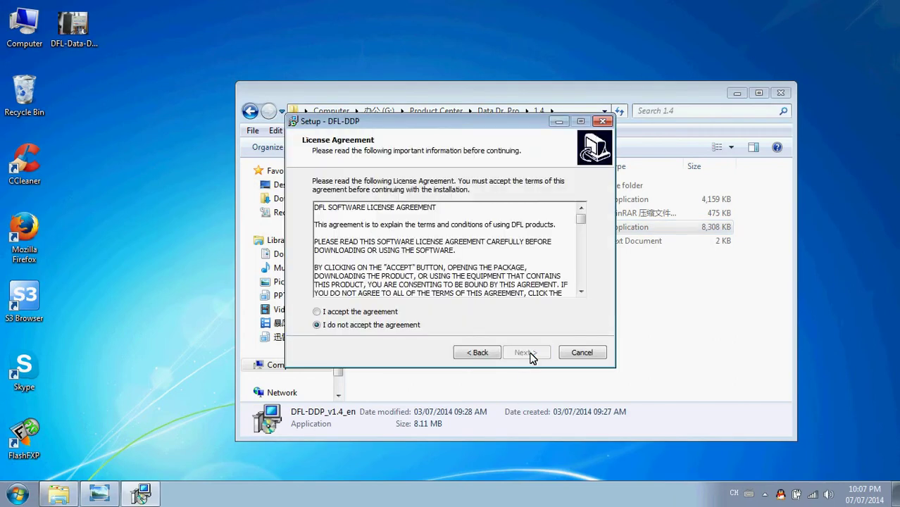
pyautogui.click(373, 313)
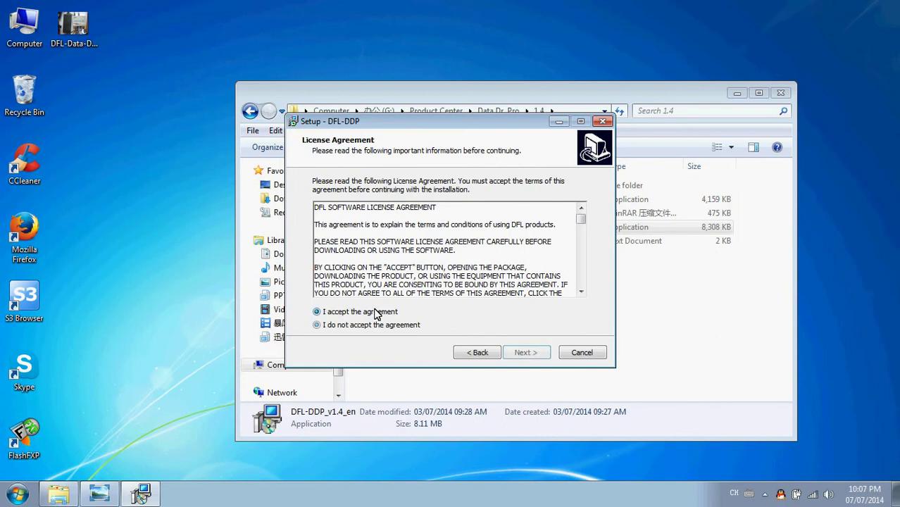
pyautogui.click(528, 353)
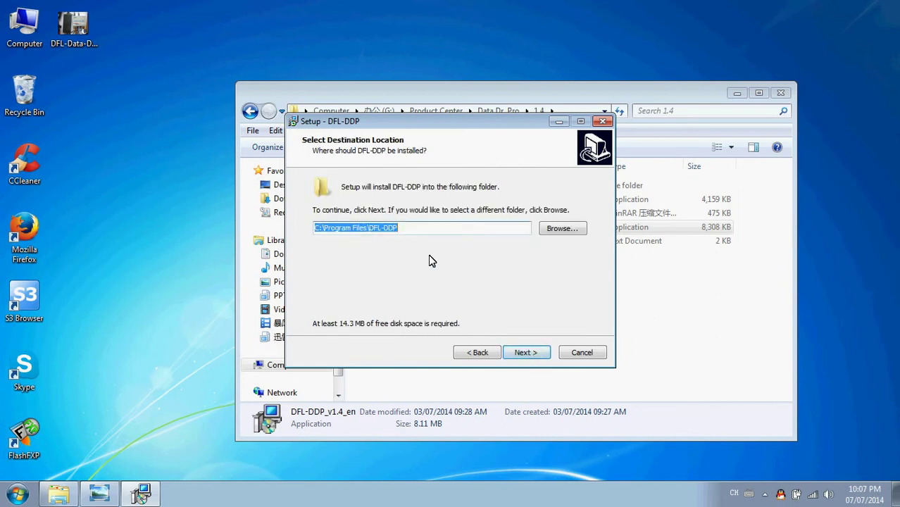
# Keep the destination C:\Program Files\DFL-DDP and Start Menu folder DFL-DDP, and enable creating a desktop icon.
pyautogui.click(431, 228)
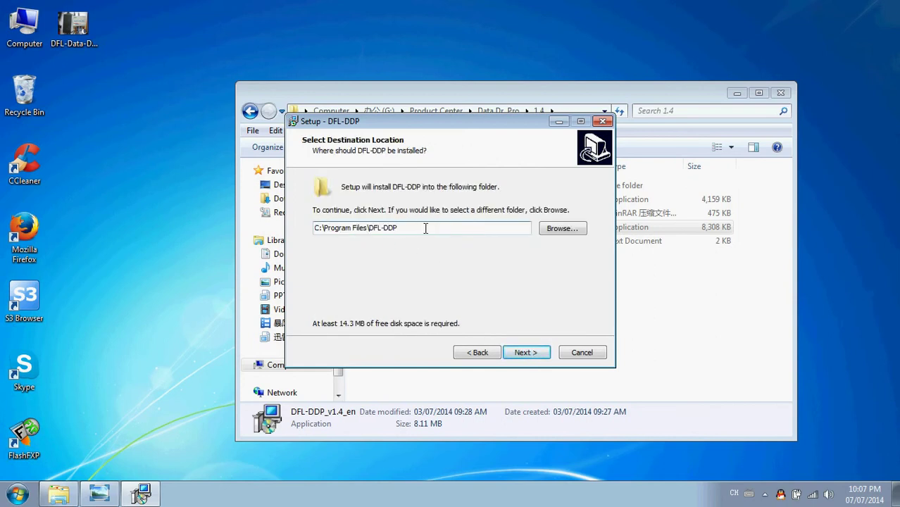
pyautogui.click(530, 353)
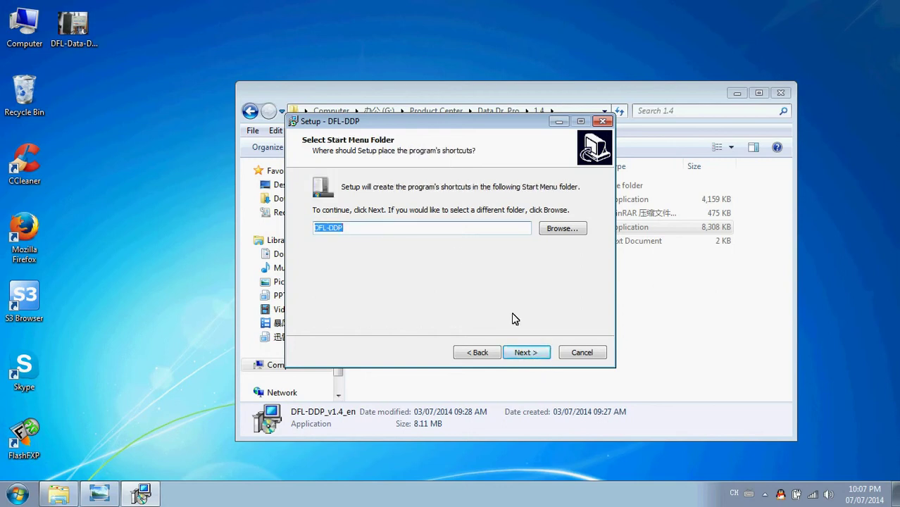
pyautogui.click(524, 354)
pyautogui.click(319, 222)
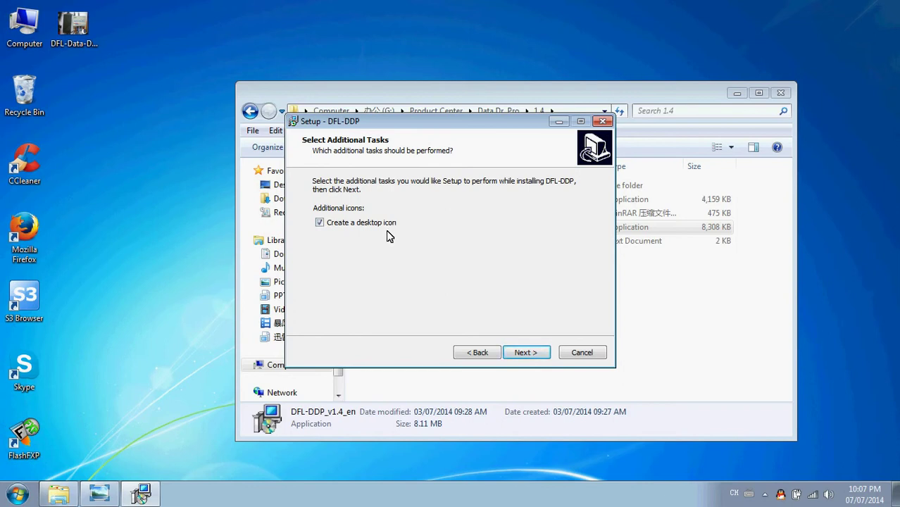
pyautogui.click(528, 356)
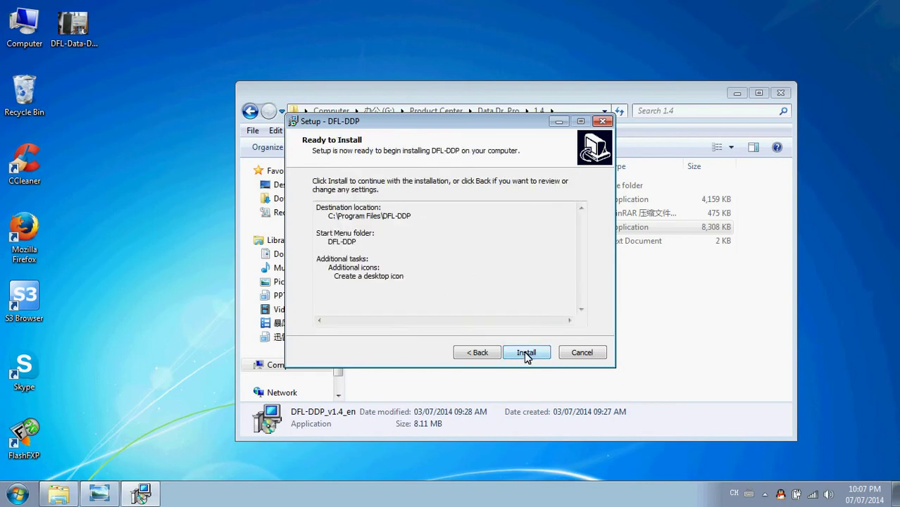
# Install DFL-DDP and finish the setup wizard without launching the program.
pyautogui.click(527, 354)
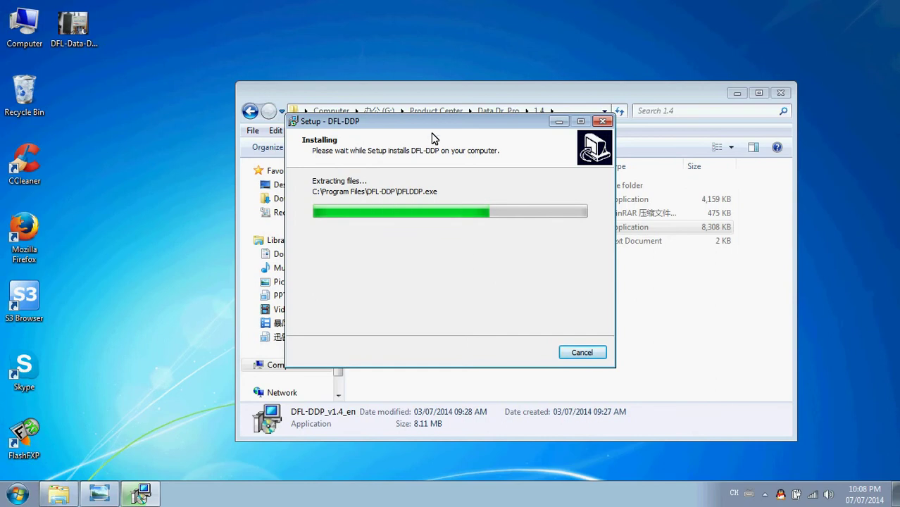
pyautogui.moveTo(429, 125); pyautogui.dragTo(431, 126)
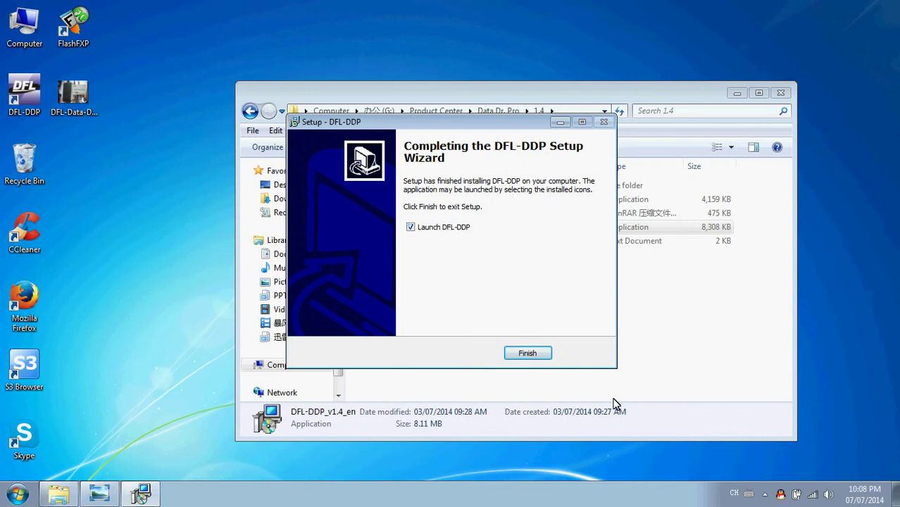
pyautogui.click(440, 227)
pyautogui.click(525, 354)
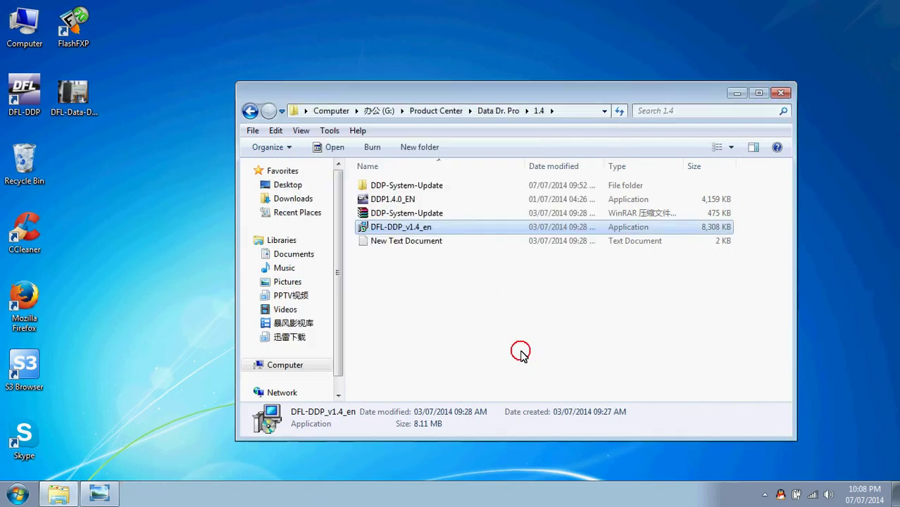
pyautogui.click(471, 321)
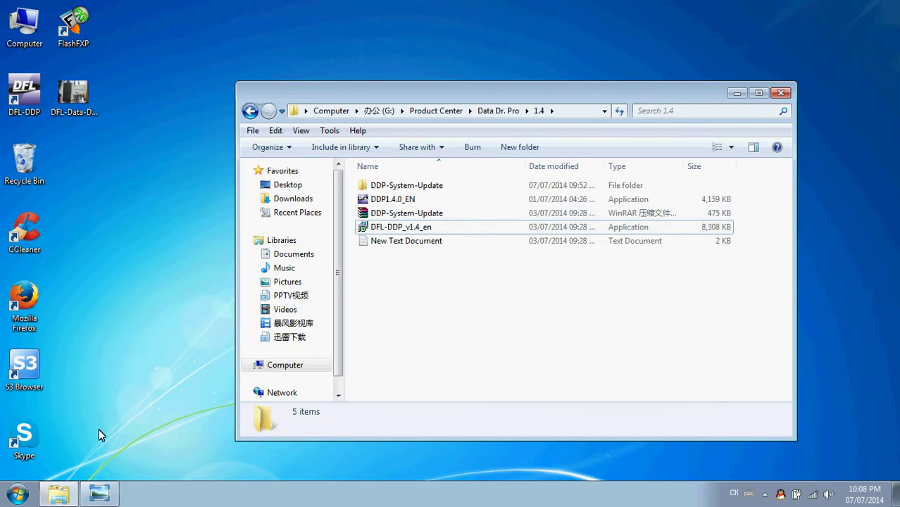
# Open Device Manager in a maximized Computer Management window and expand the Disk drives category.
pyautogui.rightClick(26, 26)
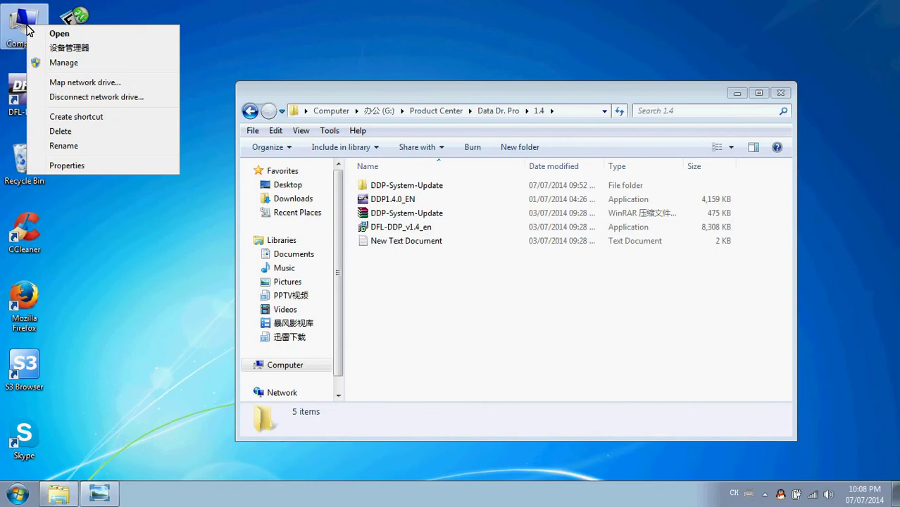
pyautogui.click(79, 63)
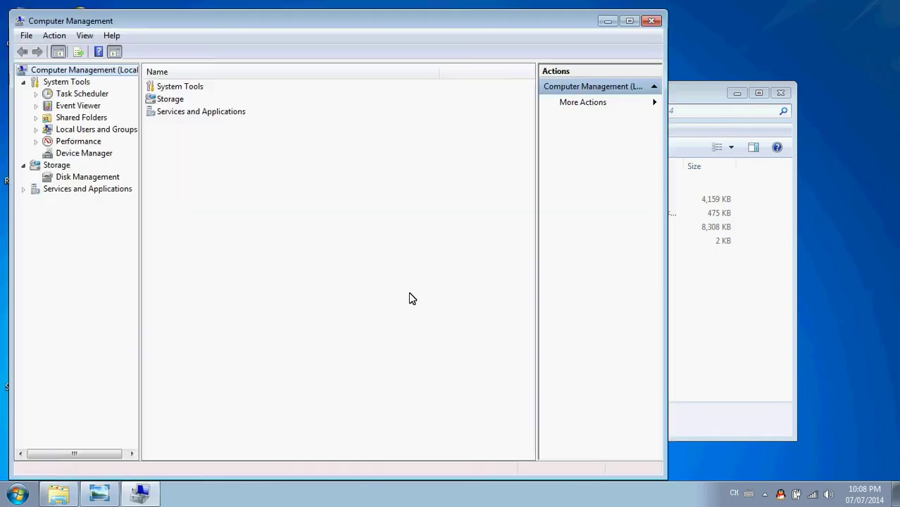
pyautogui.click(106, 157)
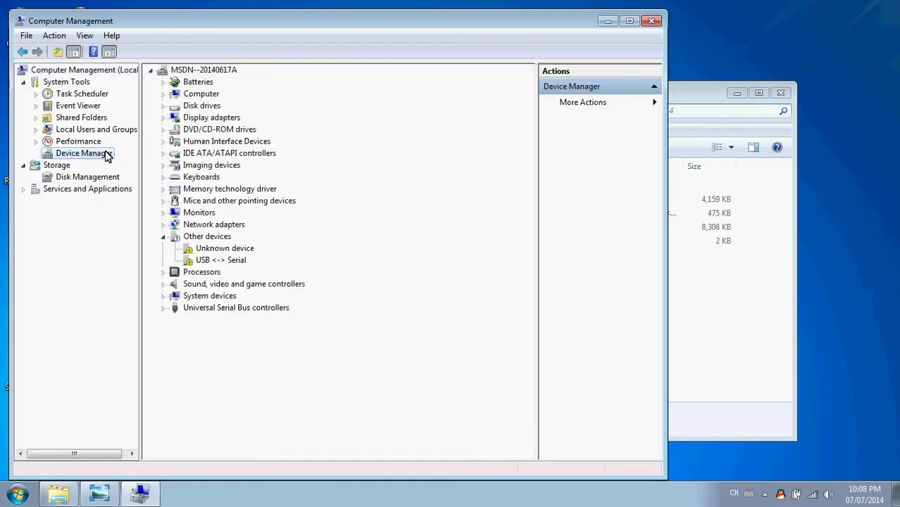
pyautogui.click(388, 21)
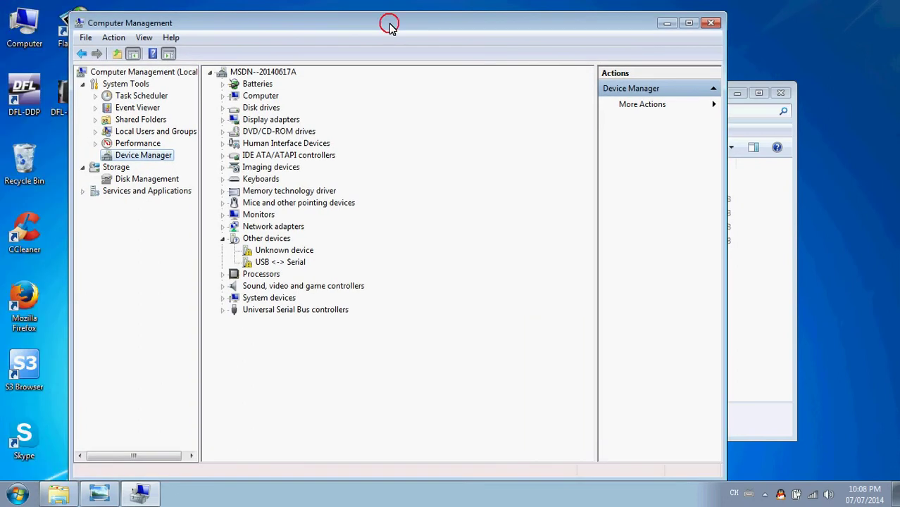
pyautogui.doubleClick(389, 22)
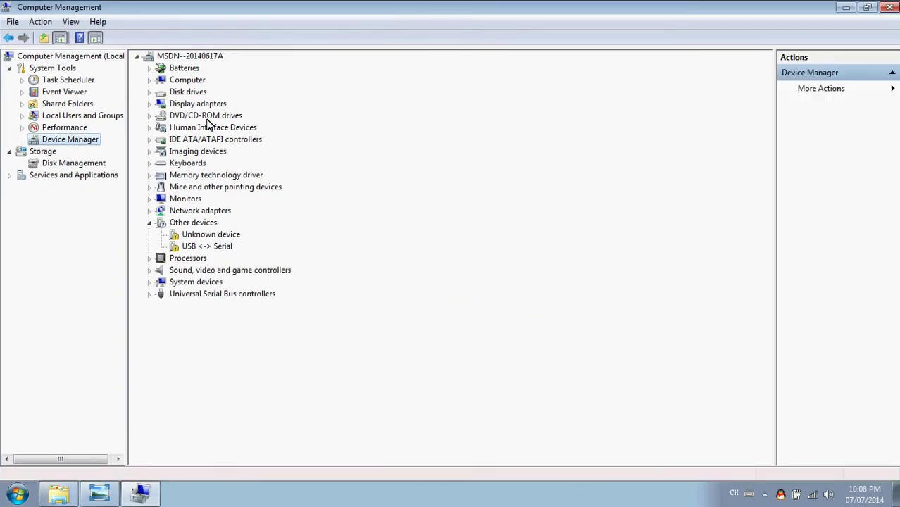
pyautogui.doubleClick(193, 93)
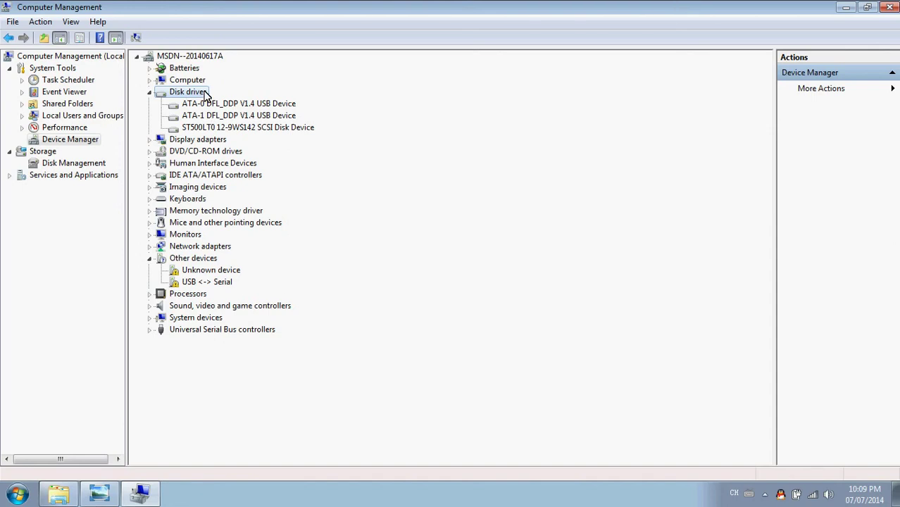
# Restore the Computer Management window and start a manual driver update for Unknown device, browsing the computer for driver software.
pyautogui.click(207, 272)
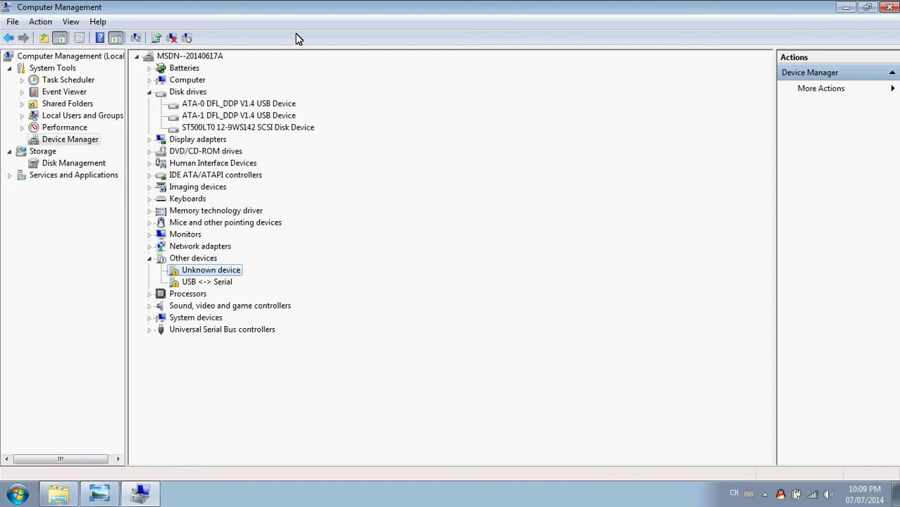
pyautogui.doubleClick(377, 10)
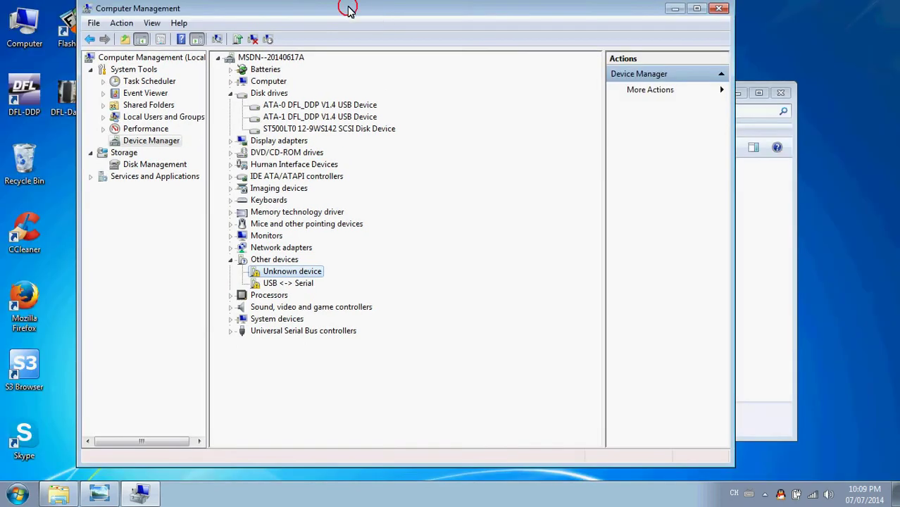
pyautogui.moveTo(343, 5); pyautogui.dragTo(395, 19)
pyautogui.rightClick(343, 291)
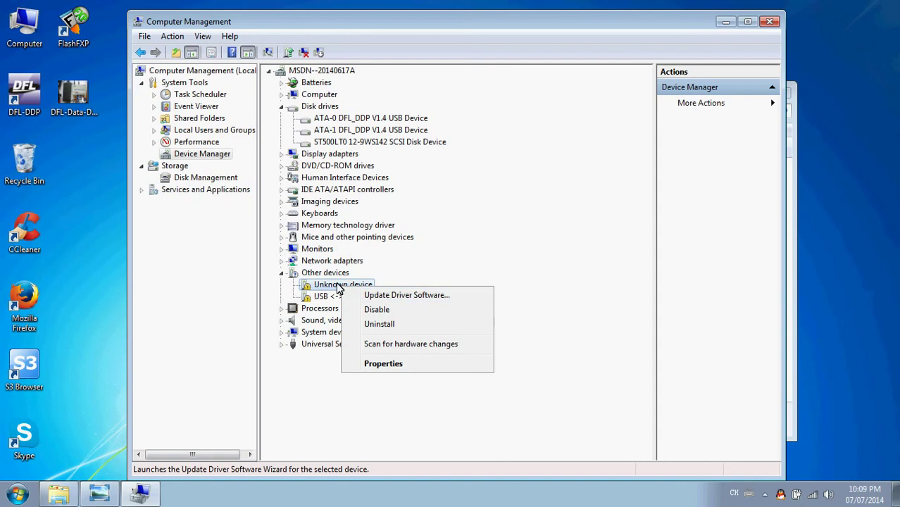
pyautogui.click(378, 297)
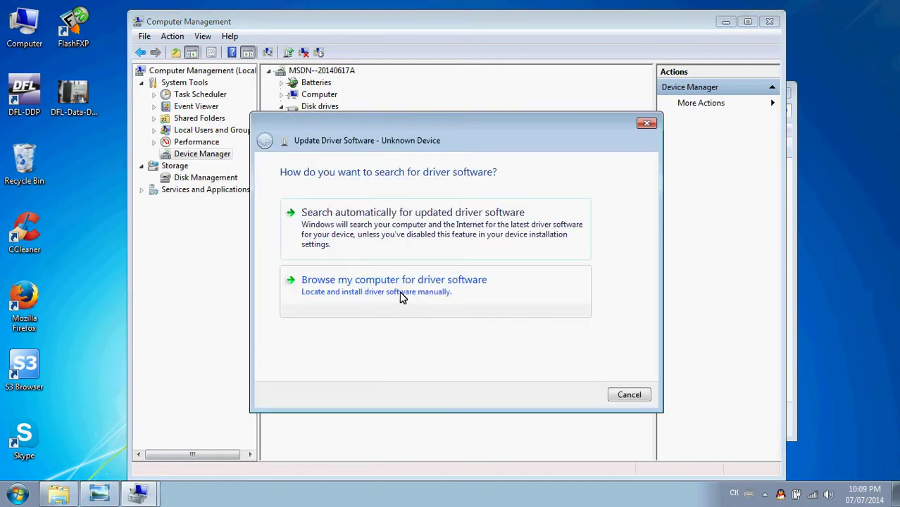
pyautogui.click(399, 293)
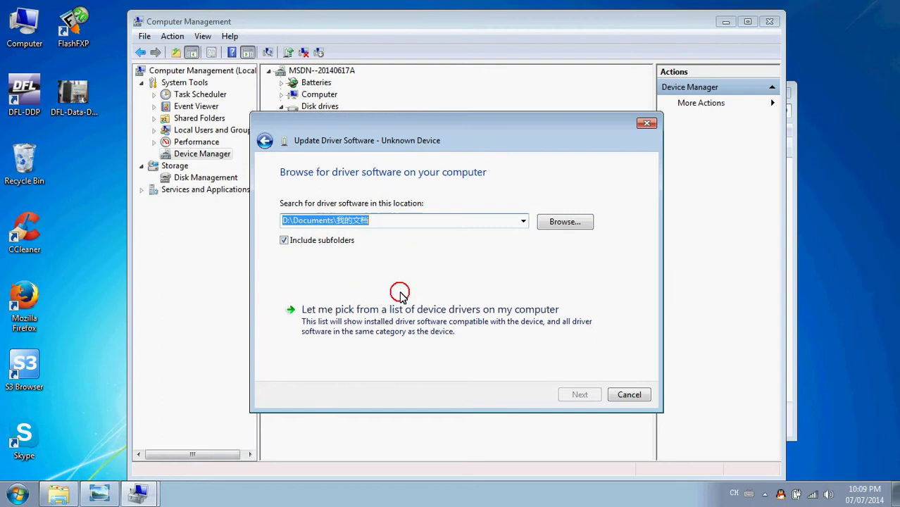
# Browse for the driver location and expand Program Files on drive C: to find the DFL-DDP folder.
pyautogui.click(565, 221)
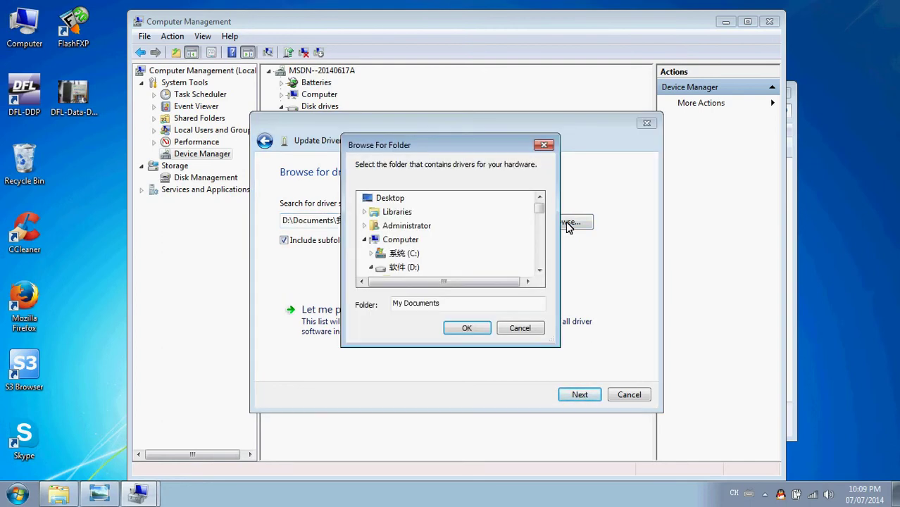
pyautogui.click(412, 255)
pyautogui.scroll(-2, 441, 259)
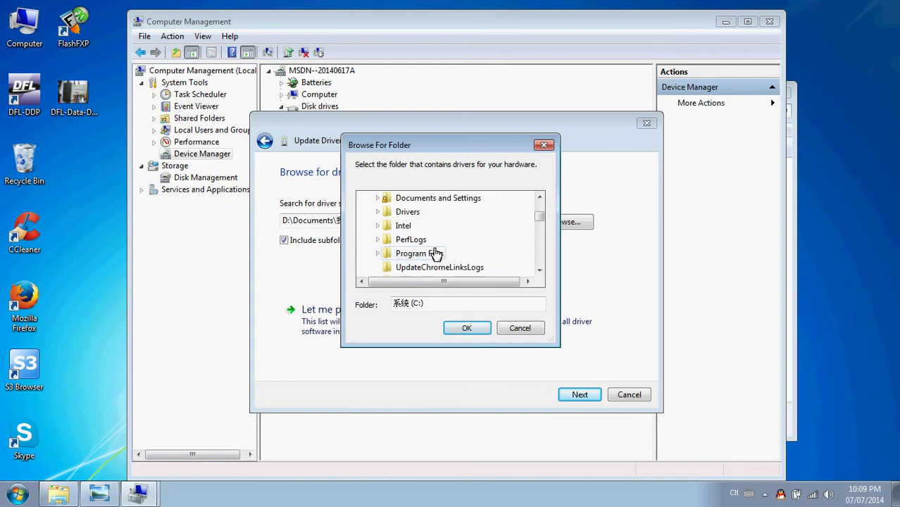
pyautogui.click(437, 254)
pyautogui.scroll(-2, 437, 255)
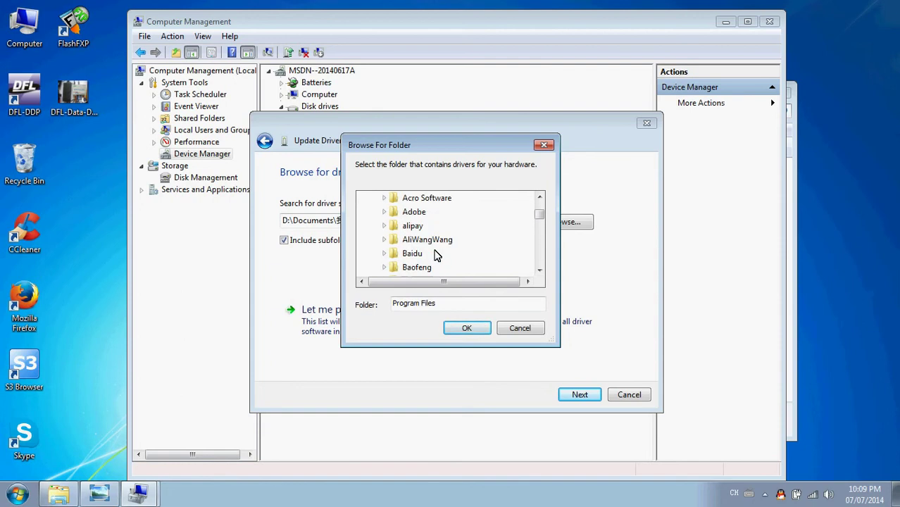
pyautogui.scroll(1, 436, 252)
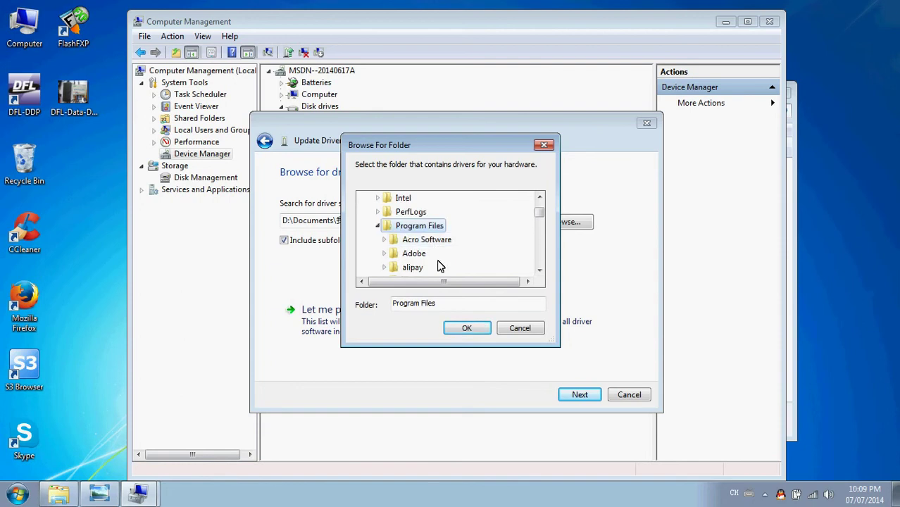
pyautogui.scroll(-2, 450, 246)
pyautogui.scroll(-3, 455, 254)
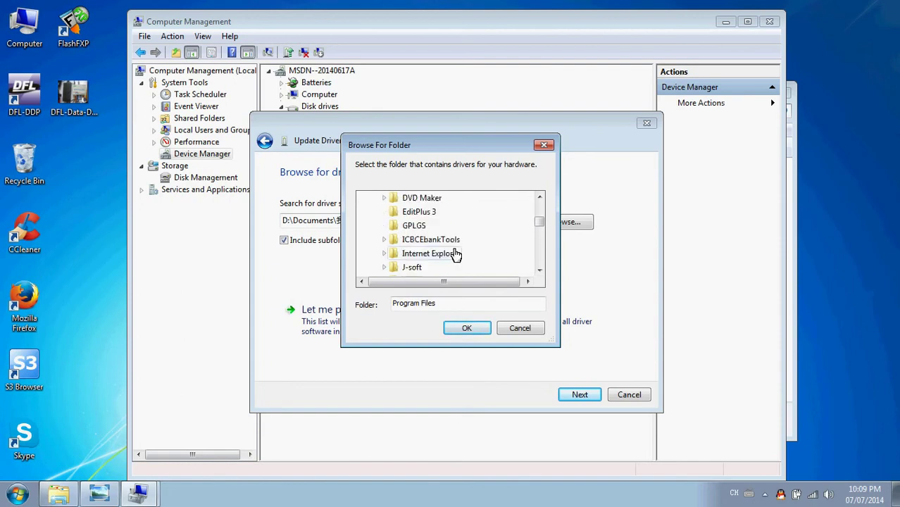
pyautogui.scroll(-4, 454, 255)
pyautogui.scroll(4, 455, 255)
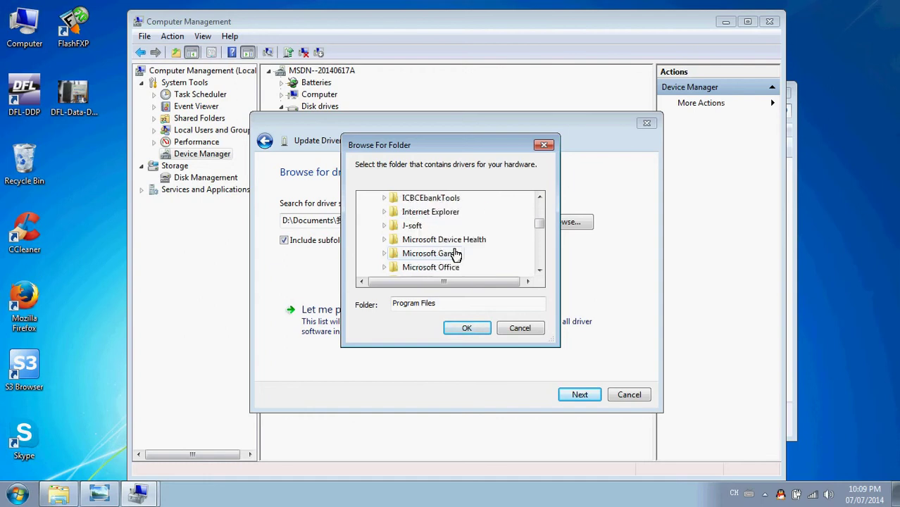
pyautogui.scroll(1, 455, 255)
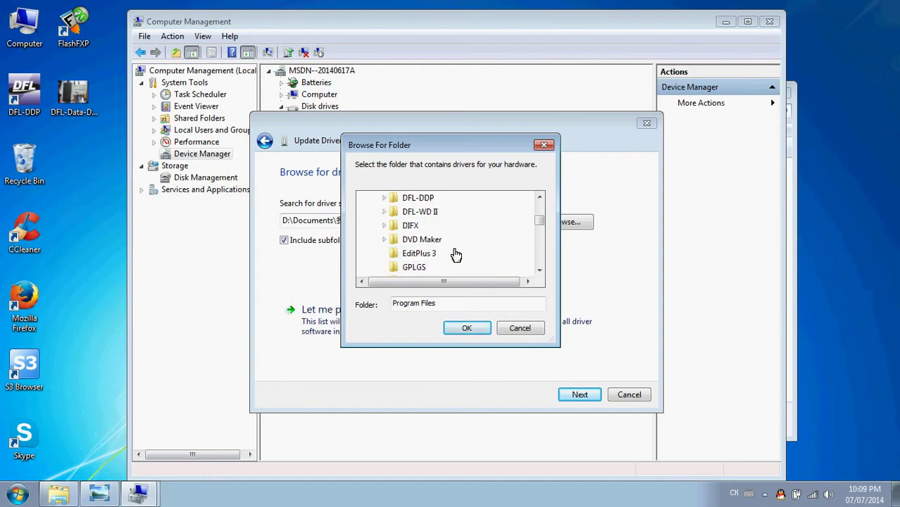
# Set the driver search location to the DFL-DDP Drv 32bit folder inside DFL-DDP\Drivers.
pyautogui.click(431, 200)
pyautogui.scroll(-1, 431, 250)
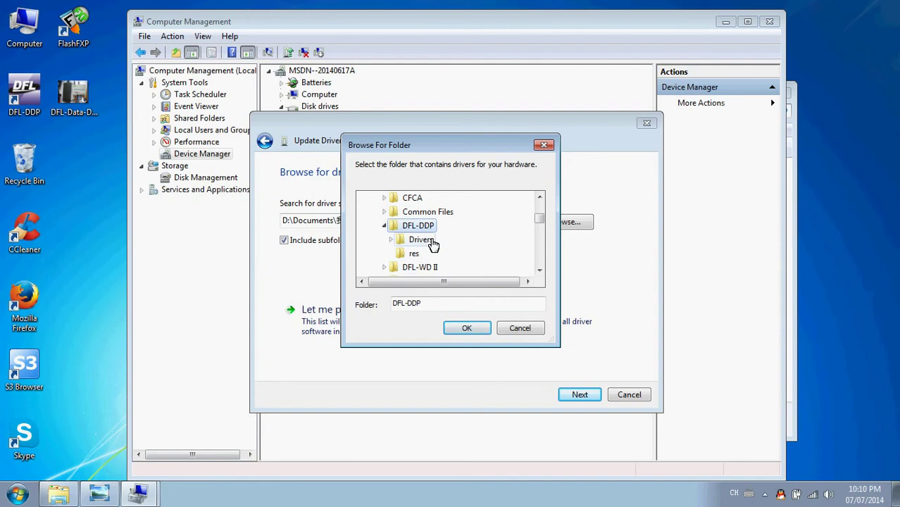
pyautogui.click(431, 241)
pyautogui.scroll(1, 421, 238)
pyautogui.doubleClick(425, 261)
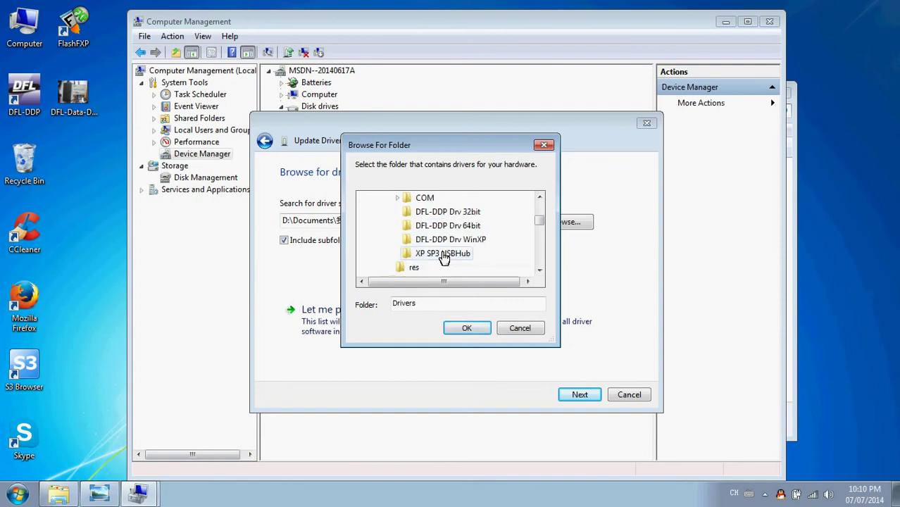
pyautogui.click(472, 215)
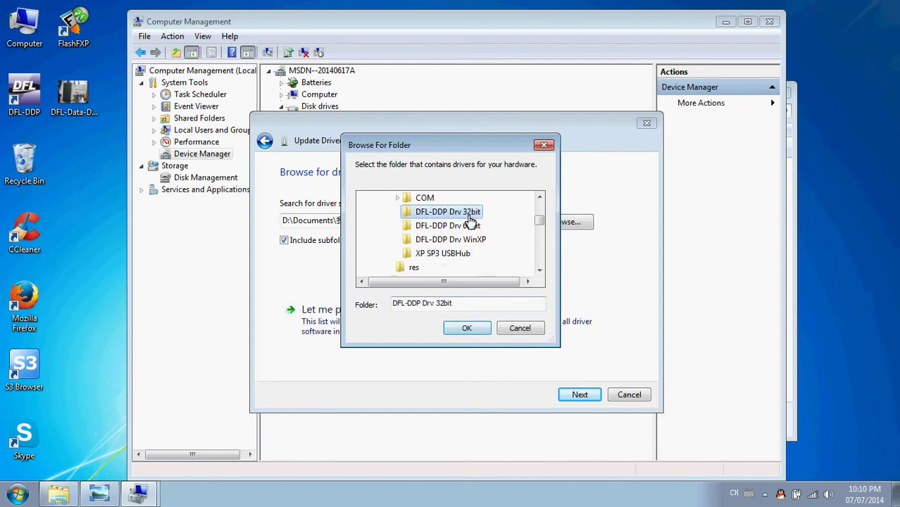
pyautogui.click(466, 328)
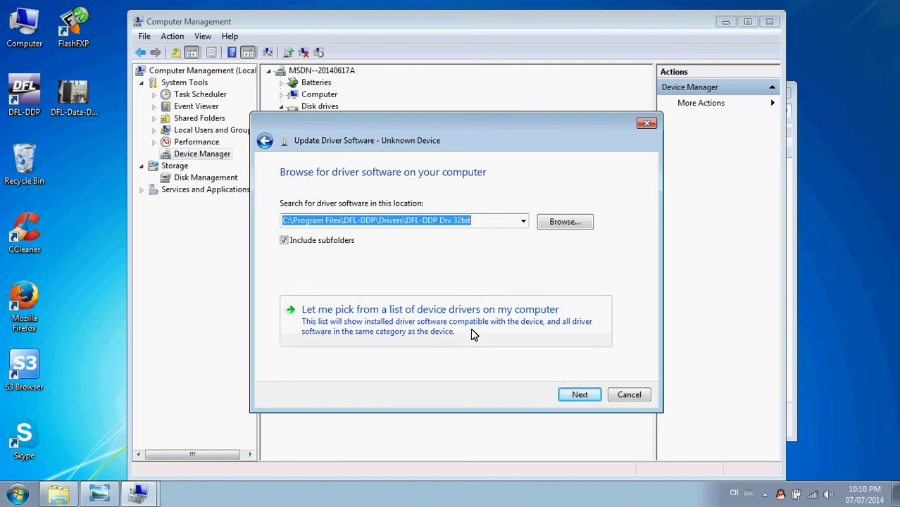
# Install the unsigned 32-bit driver for the unknown device anyway and close the update wizard.
pyautogui.click(579, 396)
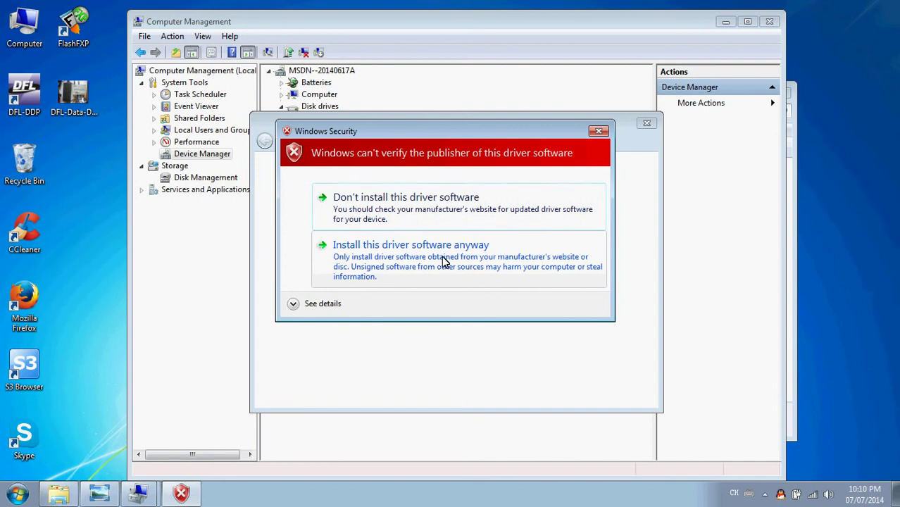
pyautogui.click(444, 261)
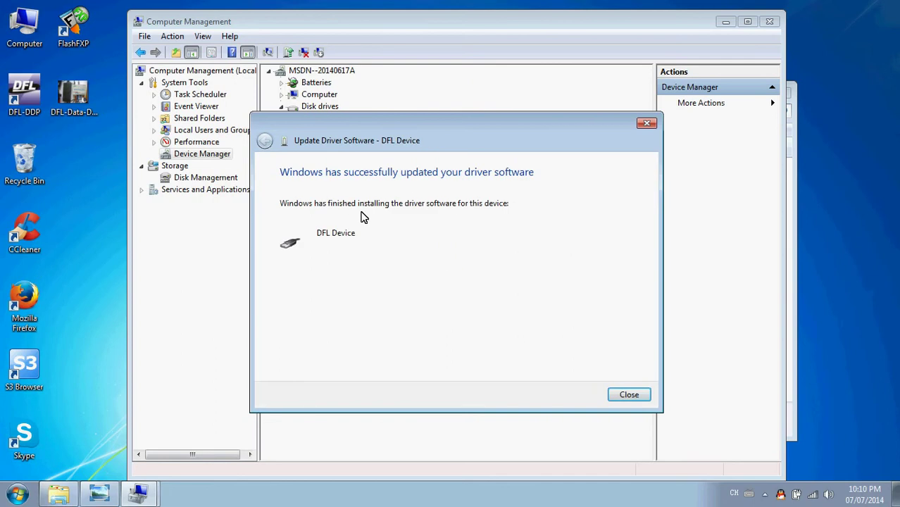
pyautogui.moveTo(416, 126); pyautogui.dragTo(452, 148)
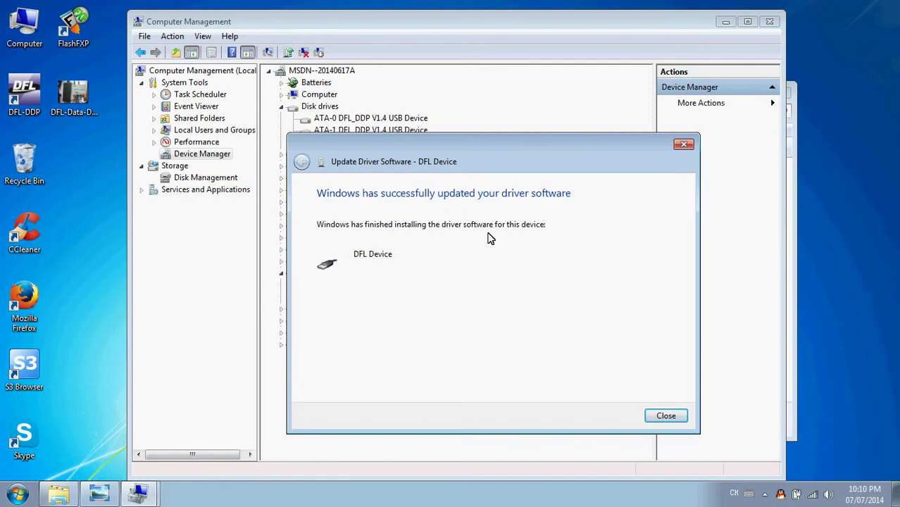
pyautogui.click(666, 416)
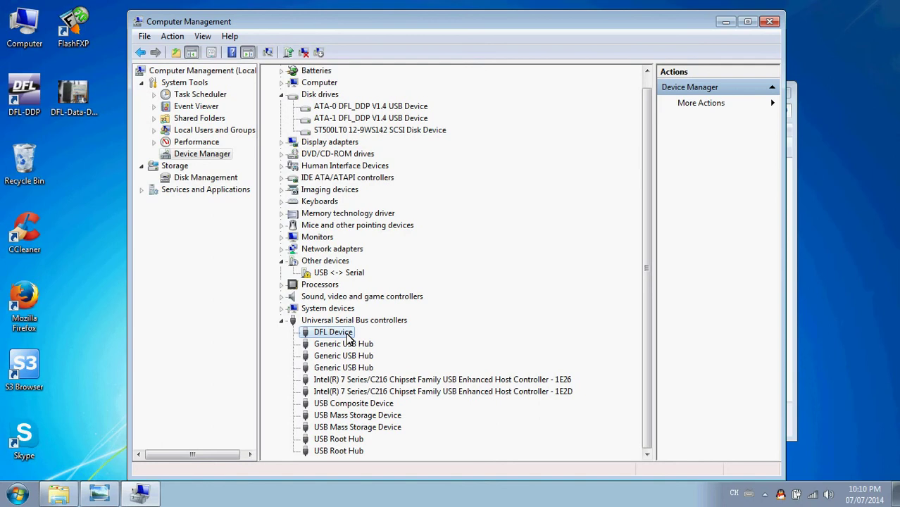
# Start a manual driver update for the USB <-> Serial device under Other devices, browsing the computer for driver software.
pyautogui.click(345, 272)
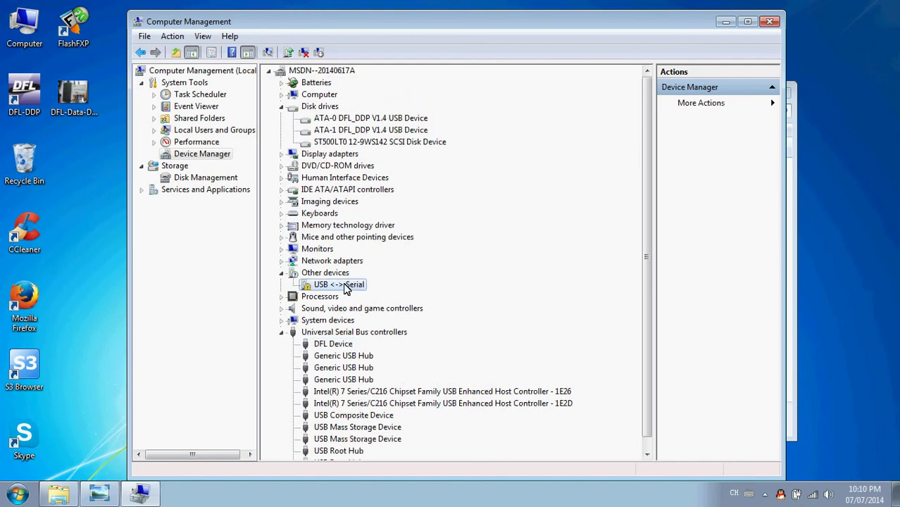
pyautogui.rightClick(346, 290)
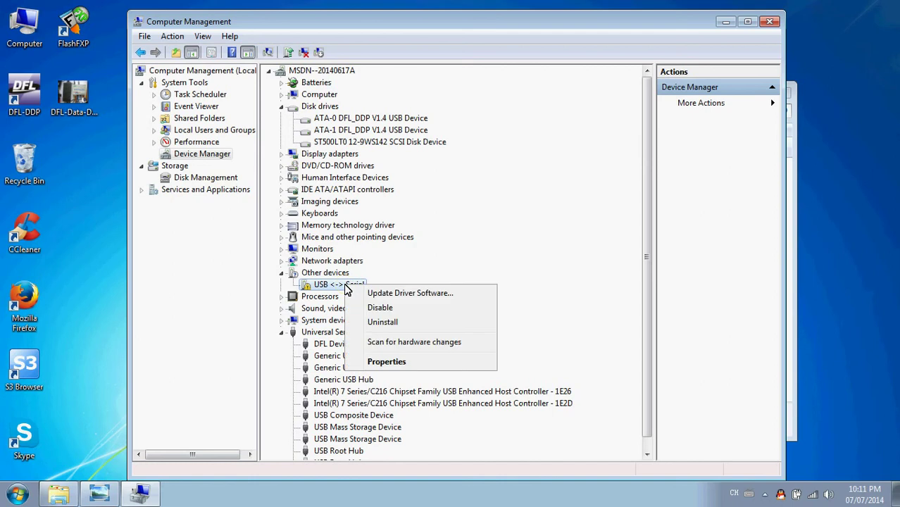
pyautogui.click(399, 294)
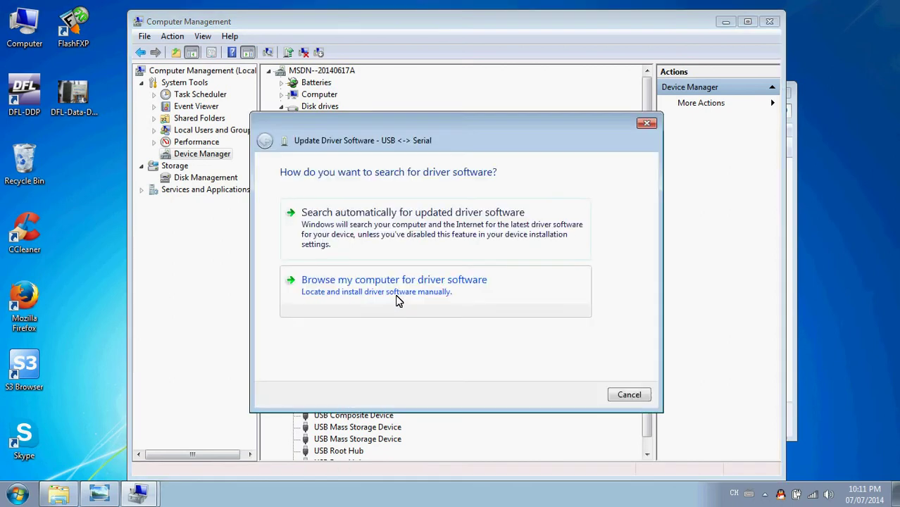
pyautogui.click(401, 289)
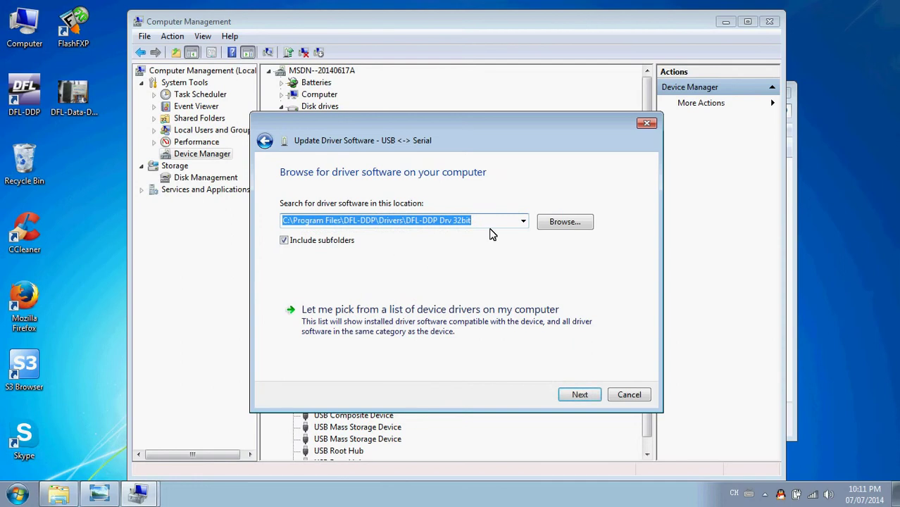
# Try to install the USB <-> Serial driver from C:\Program Files\DFL-DDP\Drivers\COM\i386 and close the wizard.
pyautogui.click(564, 222)
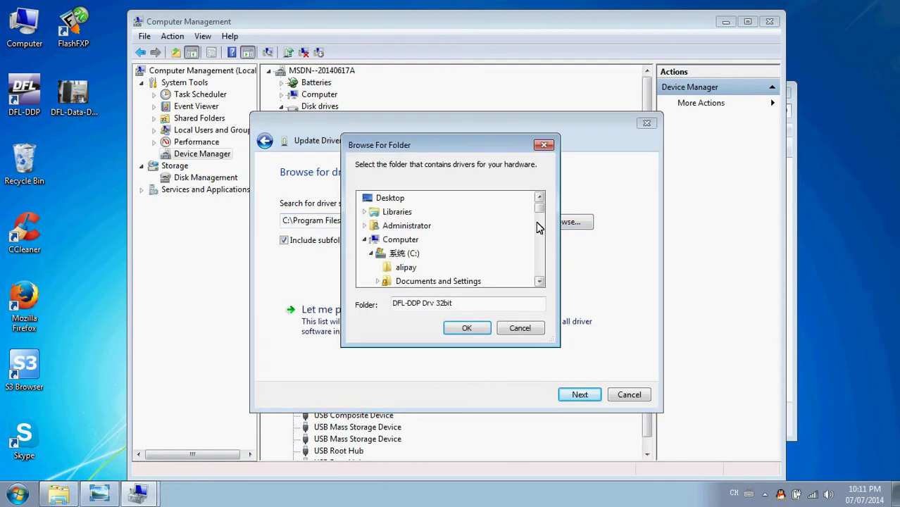
pyautogui.moveTo(541, 214); pyautogui.dragTo(538, 224)
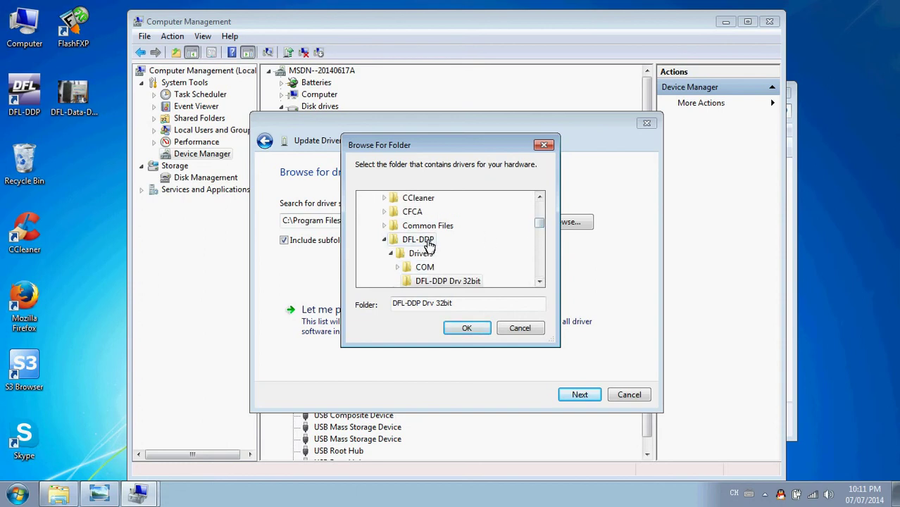
pyautogui.doubleClick(426, 270)
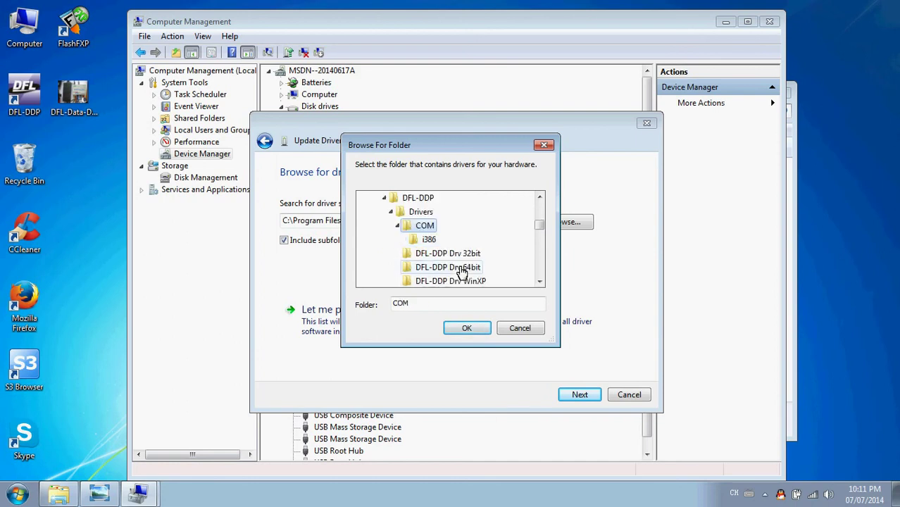
pyautogui.click(431, 240)
pyautogui.click(482, 328)
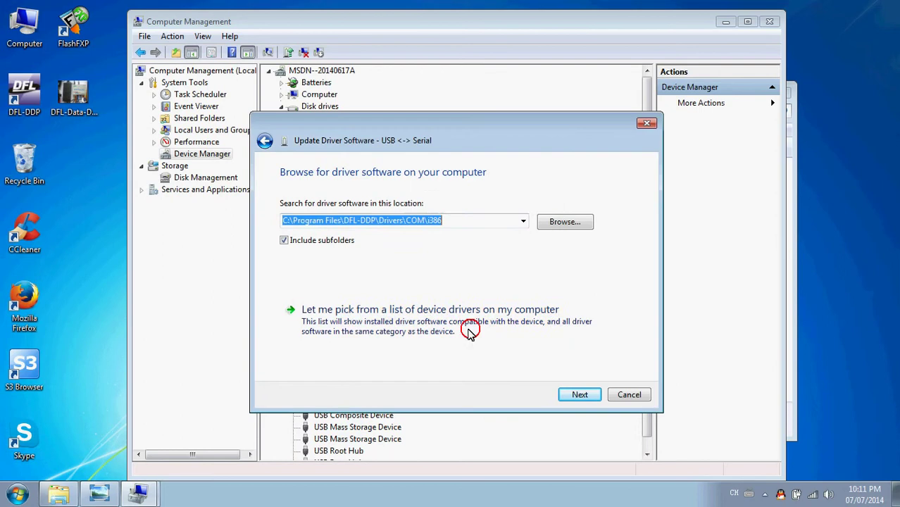
pyautogui.click(582, 398)
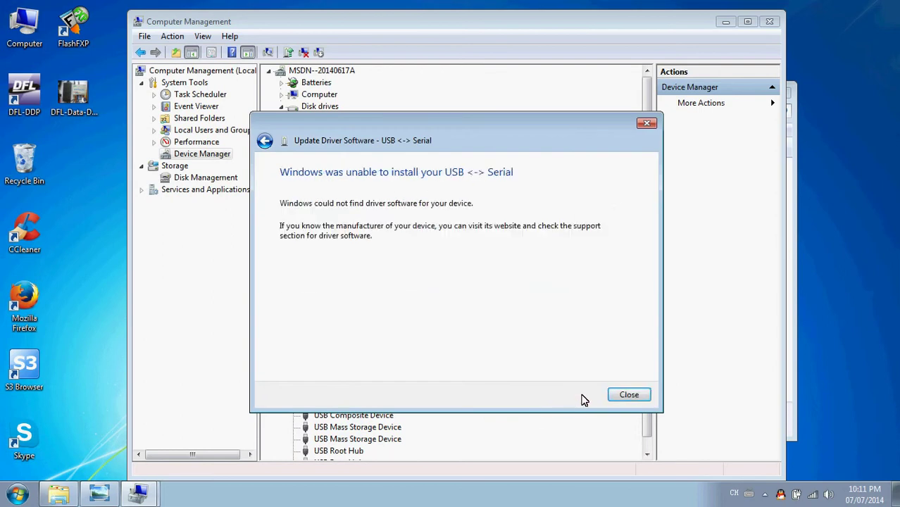
pyautogui.click(629, 395)
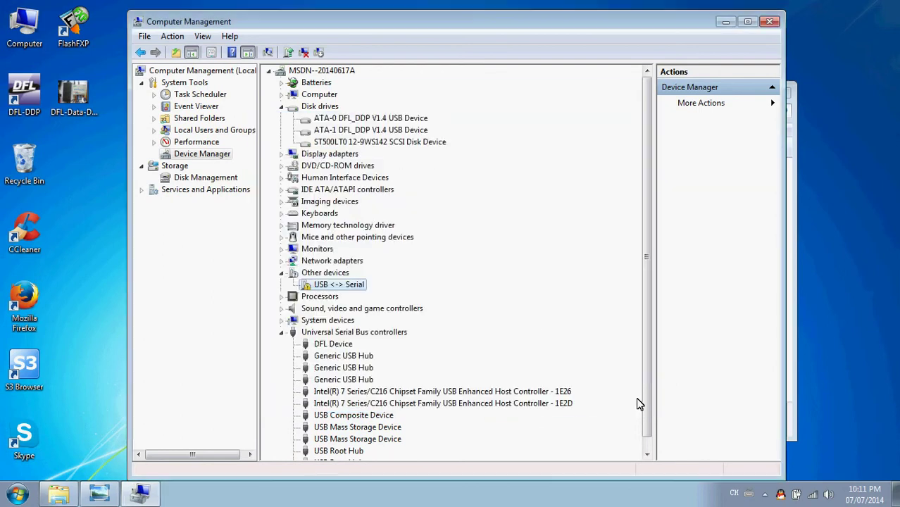
# Manually update the USB <-> Serial driver from C:\Program Files\DFL-DDP\Drivers\COM, allowing the unsigned driver, and close the wizard.
pyautogui.rightClick(359, 287)
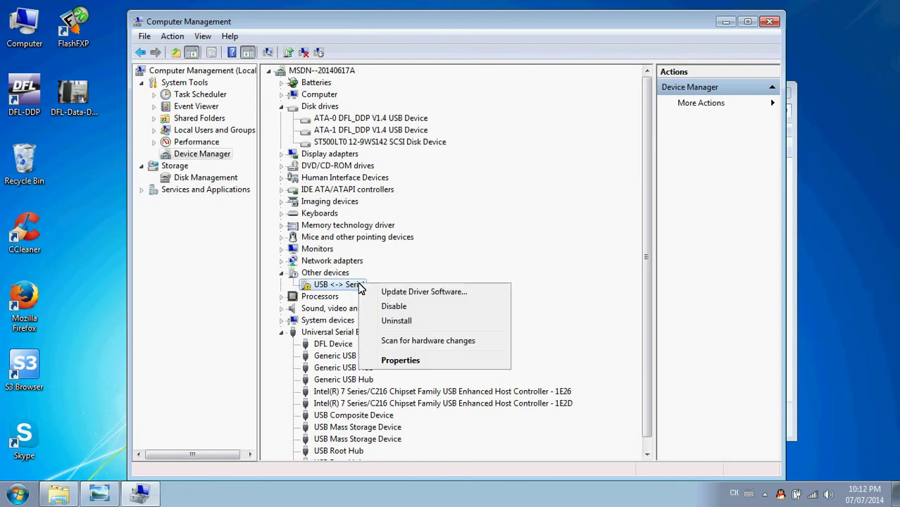
pyautogui.click(421, 293)
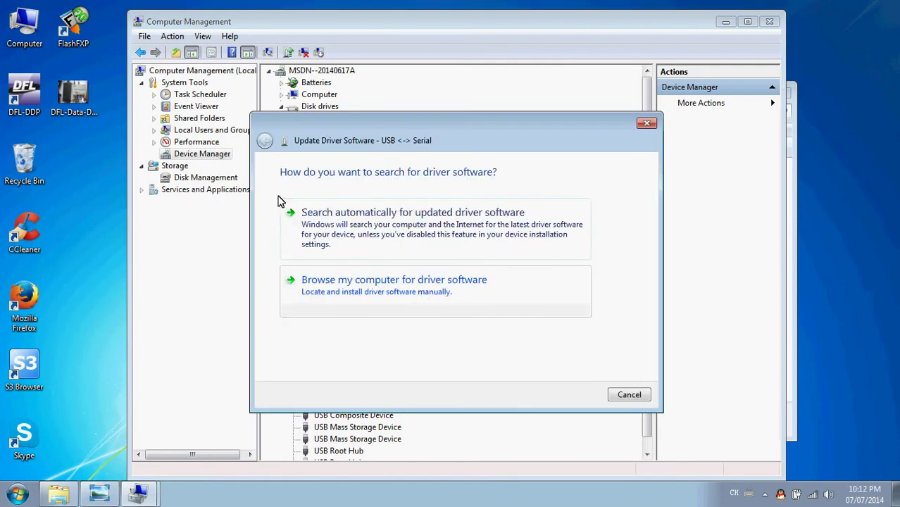
pyautogui.click(381, 282)
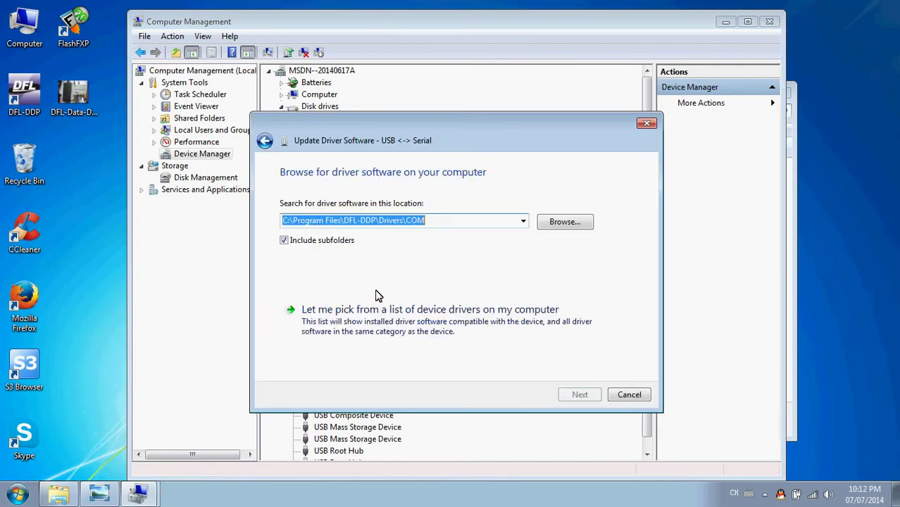
pyautogui.click(450, 221)
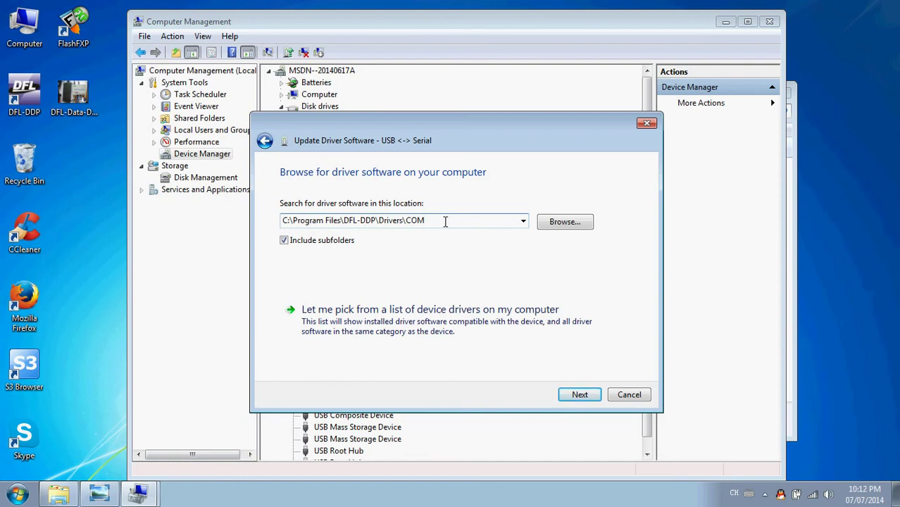
pyautogui.click(443, 221)
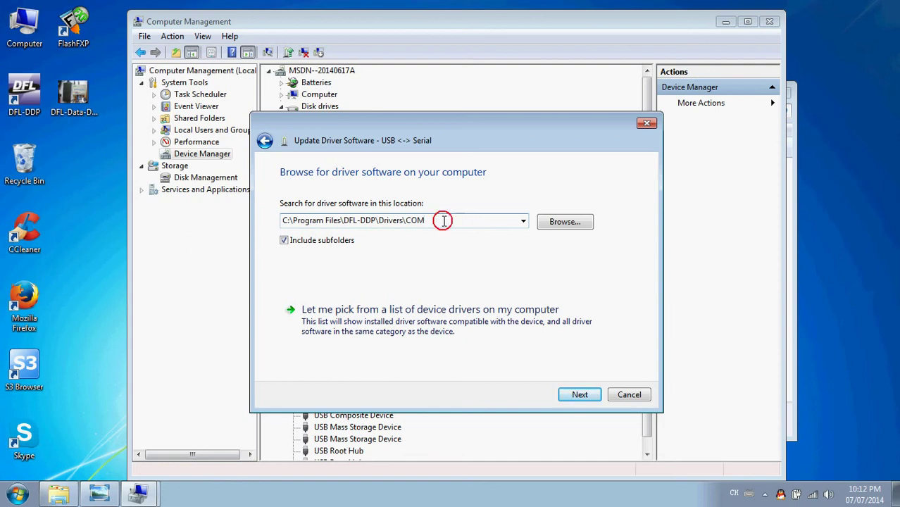
pyautogui.click(578, 395)
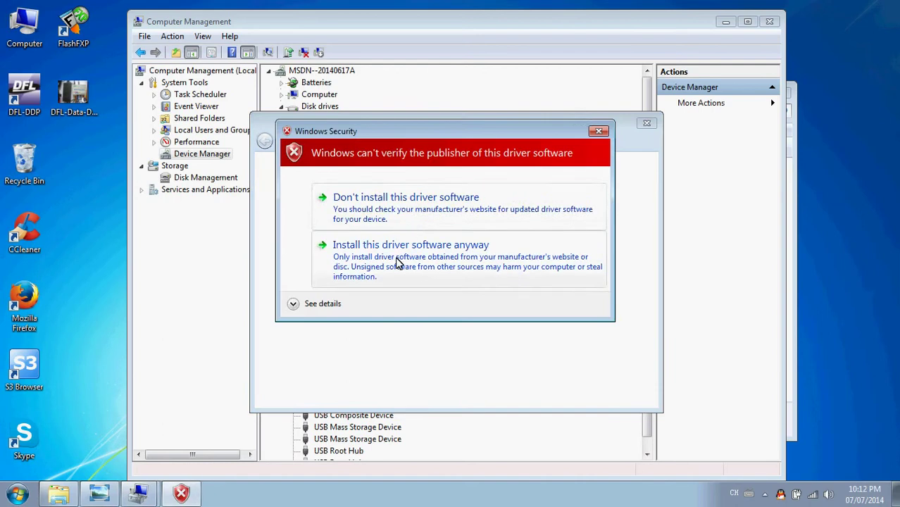
pyautogui.click(384, 257)
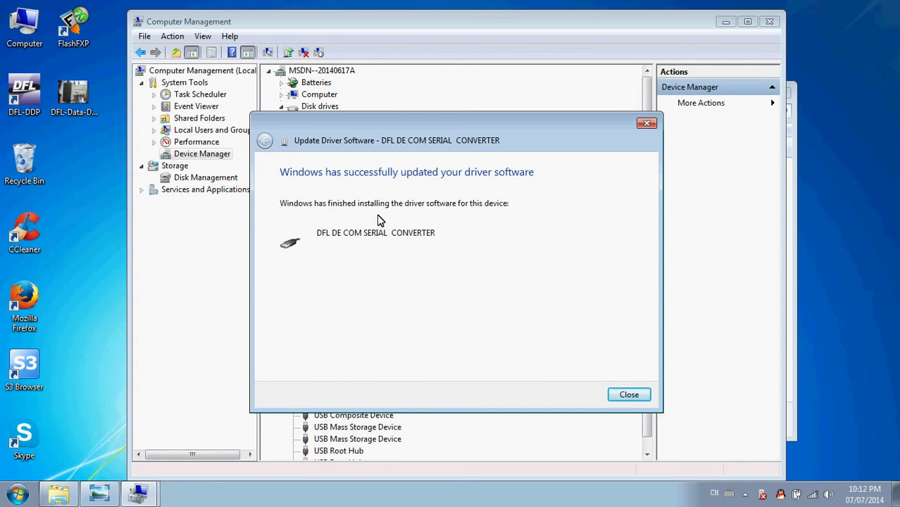
pyautogui.click(629, 395)
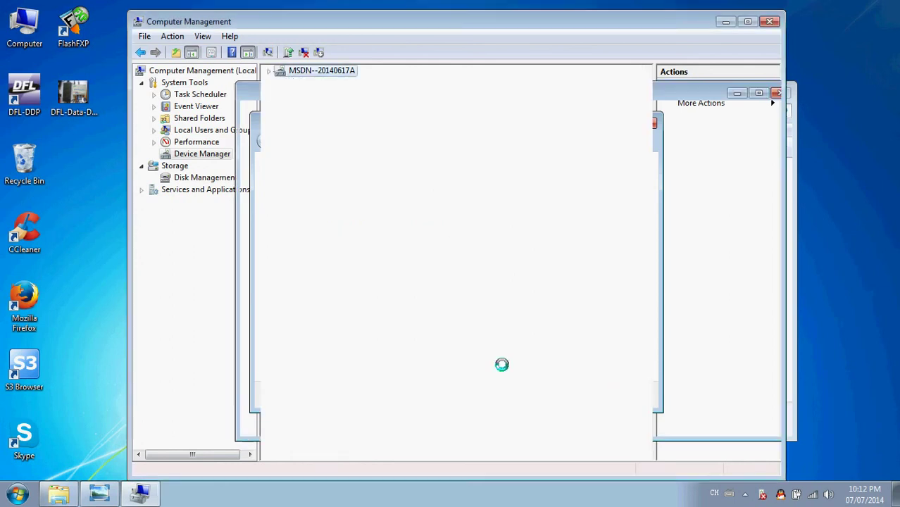
# Manually update the USB Serial Port driver from the preset location on the computer, allowing its installation, and close the wizard.
pyautogui.scroll(-1, 395, 318)
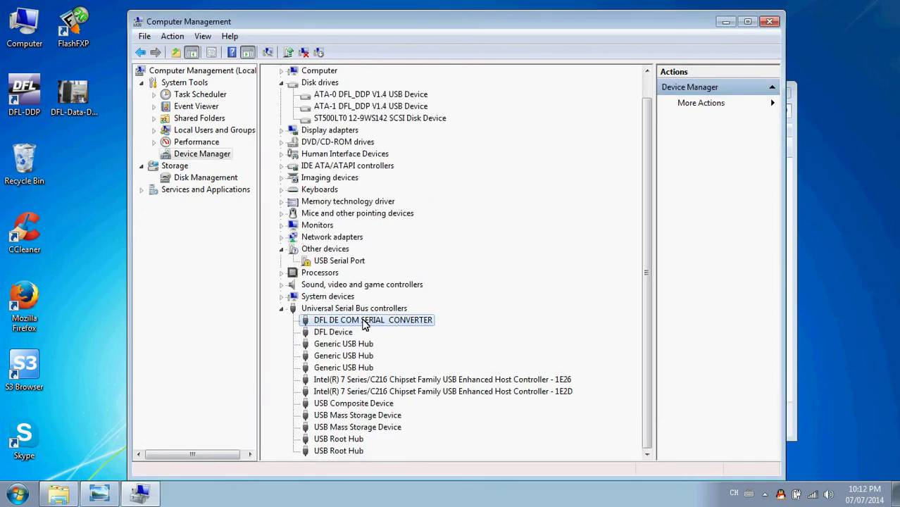
pyautogui.rightClick(347, 262)
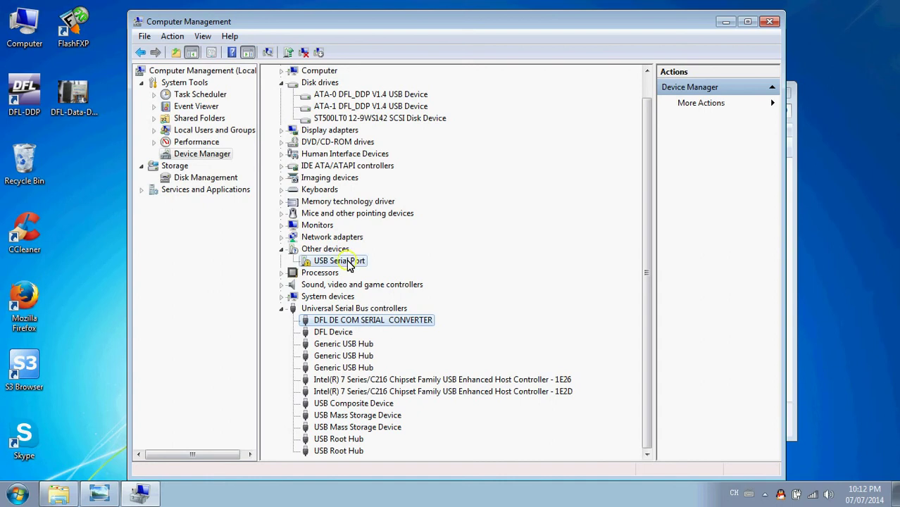
pyautogui.click(362, 269)
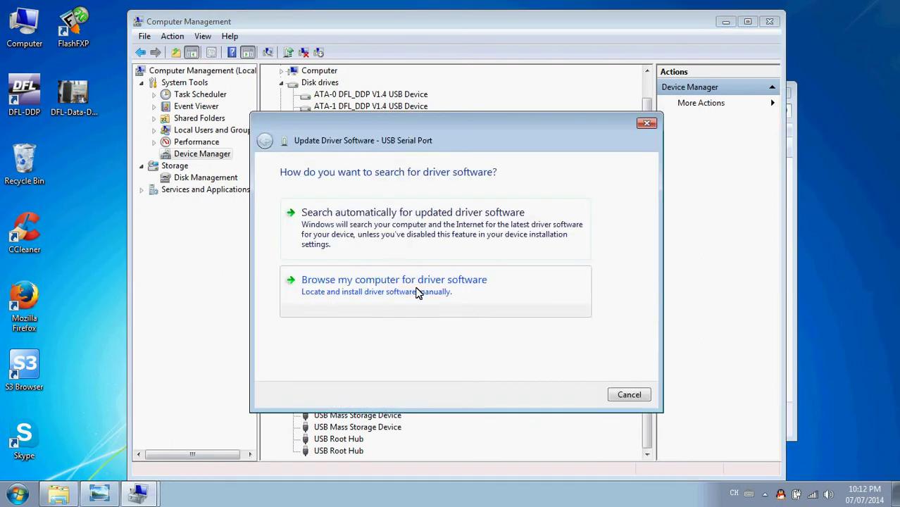
pyautogui.click(418, 292)
pyautogui.click(578, 395)
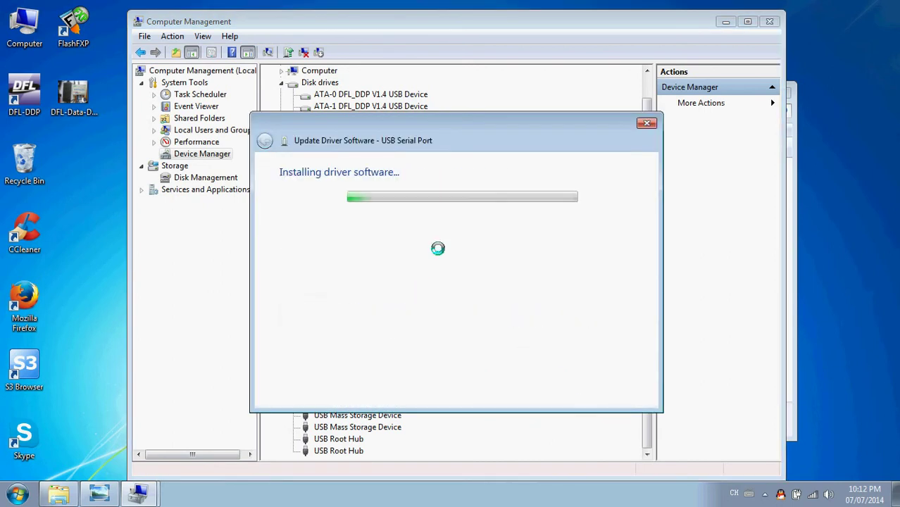
pyautogui.click(400, 256)
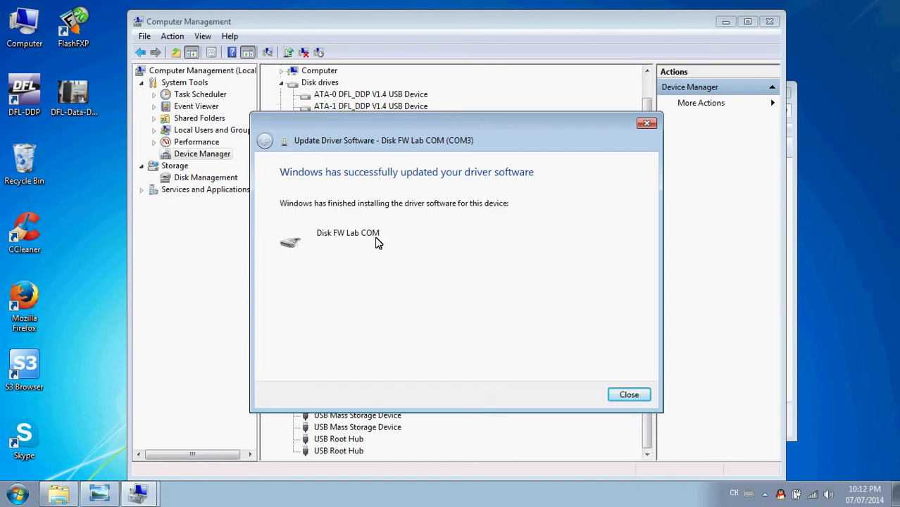
pyautogui.click(630, 394)
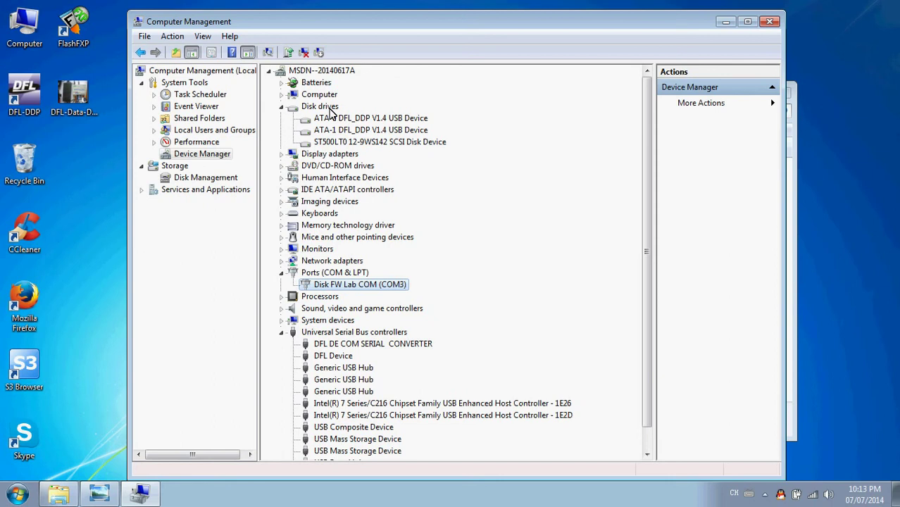
# Check the ATA-0 and ATA-1 DFL_DDP disk drives and the Disk FW Lab COM port in the device list.
pyautogui.click(373, 120)
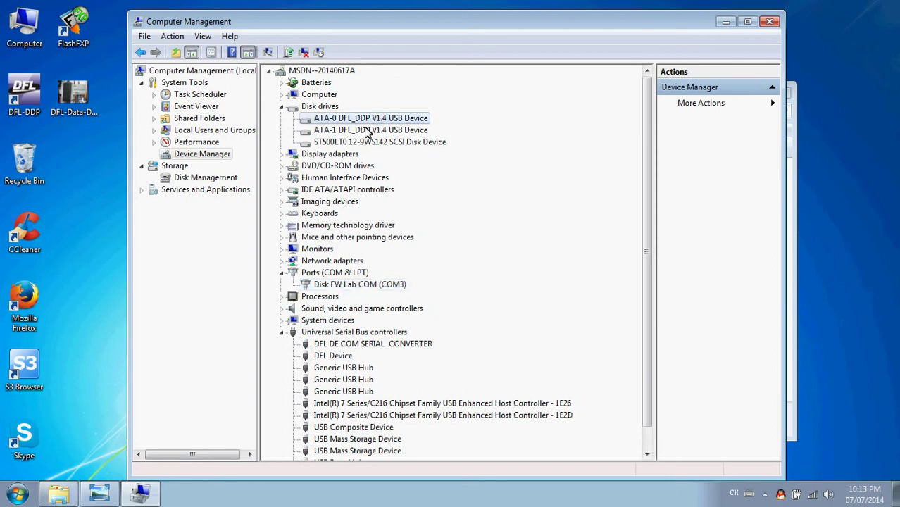
pyautogui.click(366, 131)
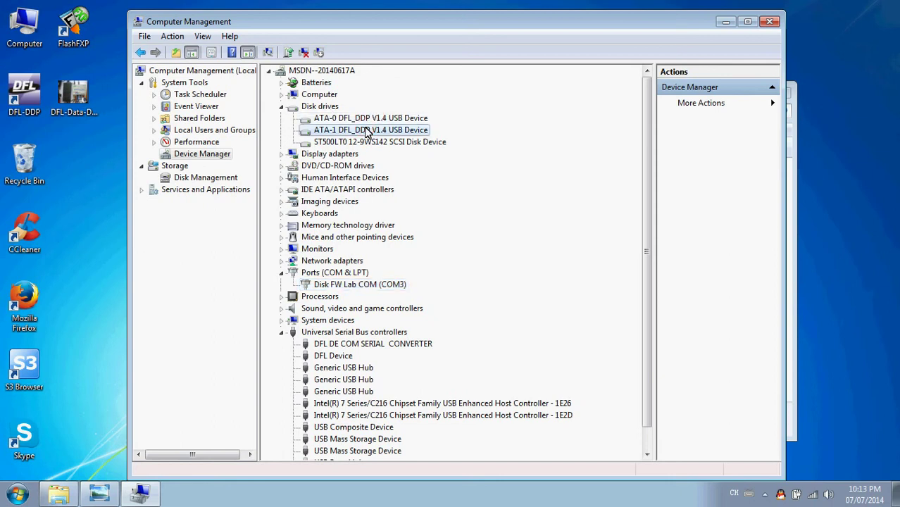
pyautogui.click(356, 284)
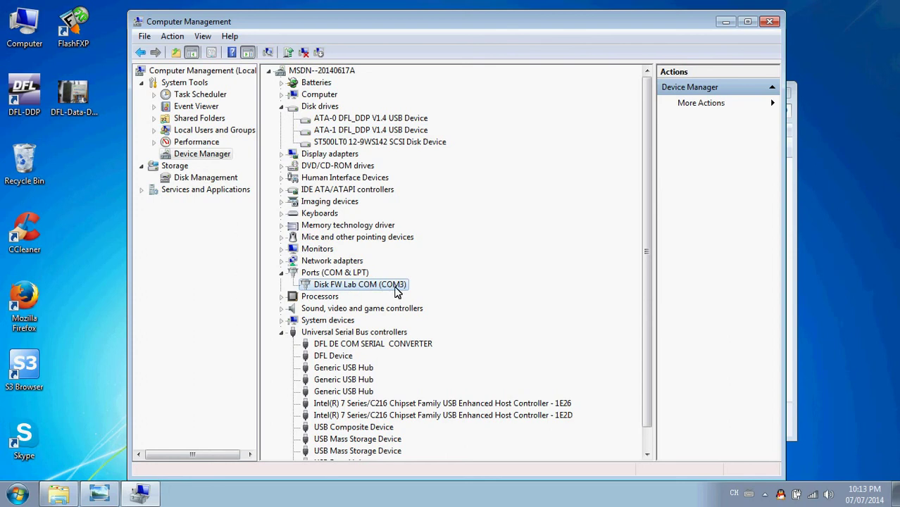
# Check the DFL Device entry among the Universal Serial Bus controllers and minimize Computer Management.
pyautogui.scroll(-1, 389, 295)
pyautogui.click(350, 333)
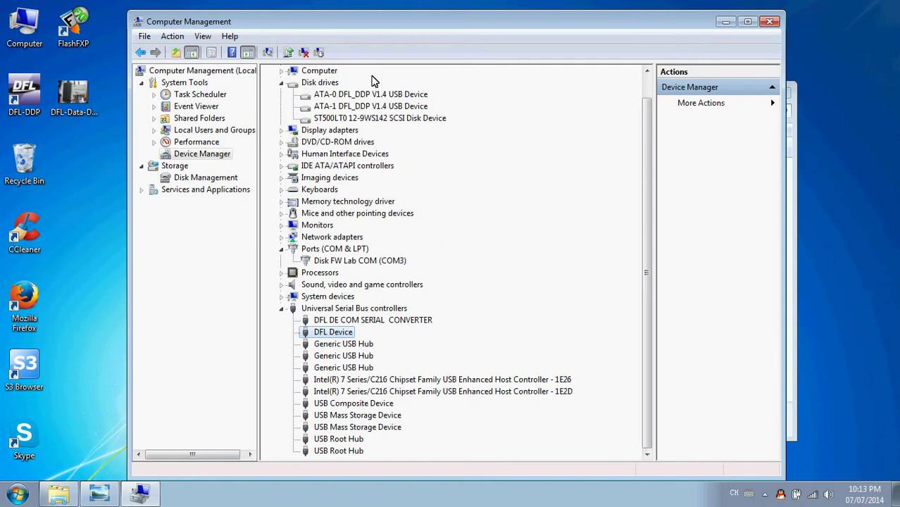
pyautogui.click(726, 22)
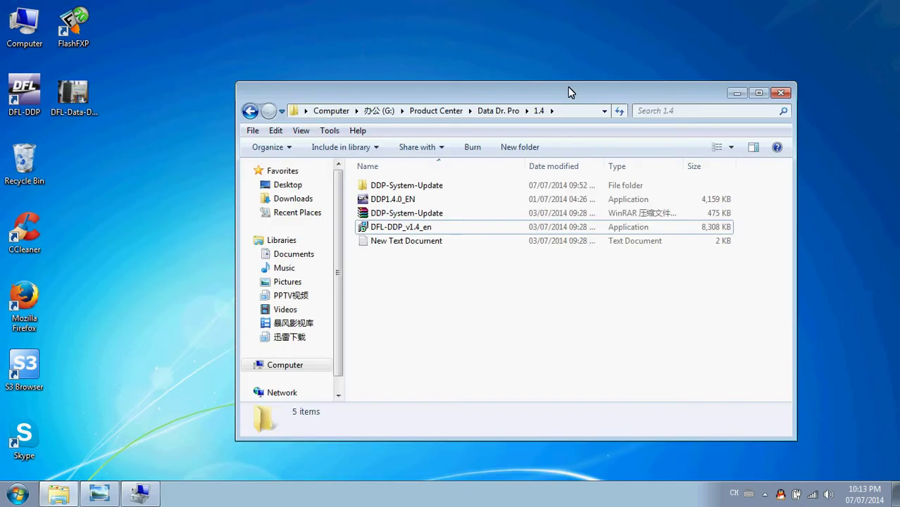
# Launch DFL-DDP from the desktop and set its registration file to be saved on the Desktop as DDP.reg.
pyautogui.moveTo(556, 87); pyautogui.dragTo(539, 86)
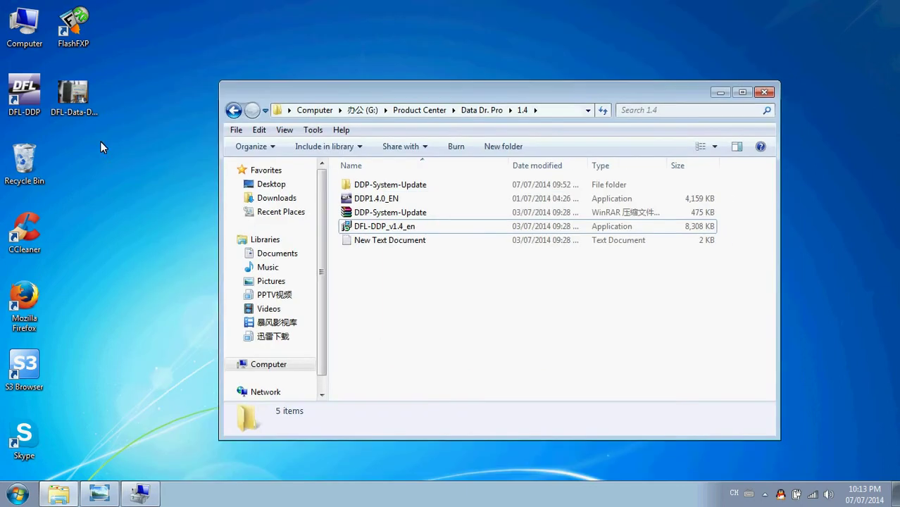
pyautogui.click(26, 98)
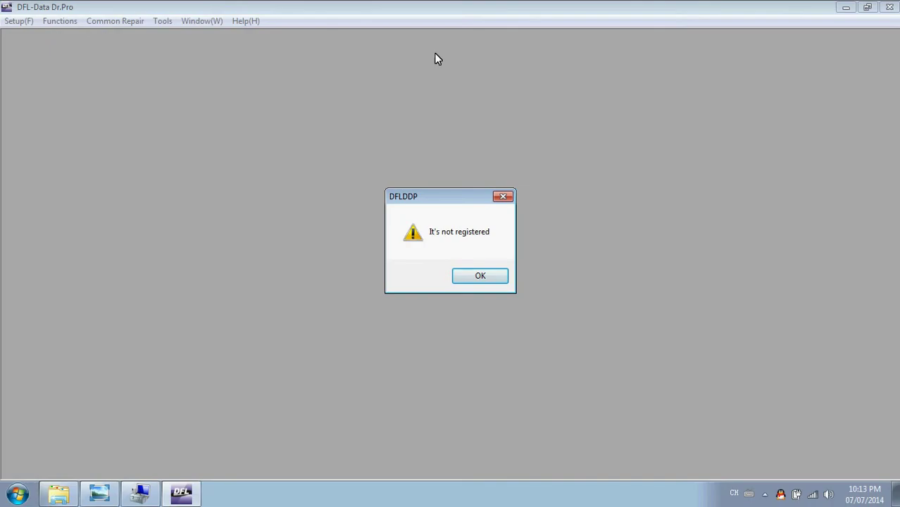
pyautogui.click(478, 275)
pyautogui.click(603, 234)
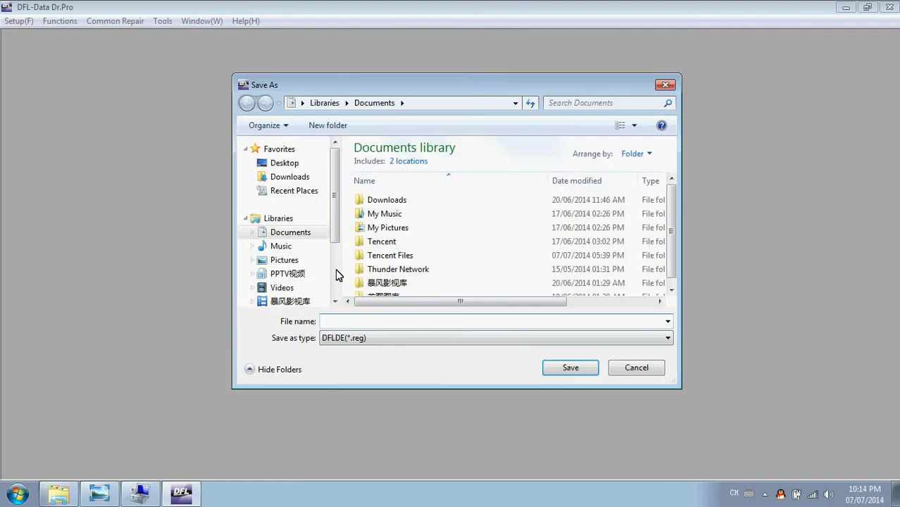
pyautogui.click(302, 163)
pyautogui.click(347, 321)
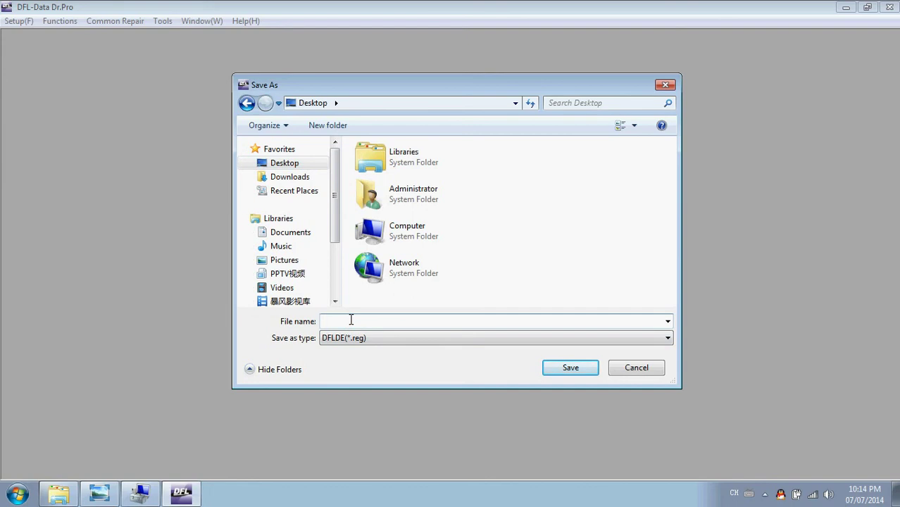
pyautogui.write('DDP.reg')
pyautogui.click(571, 368)
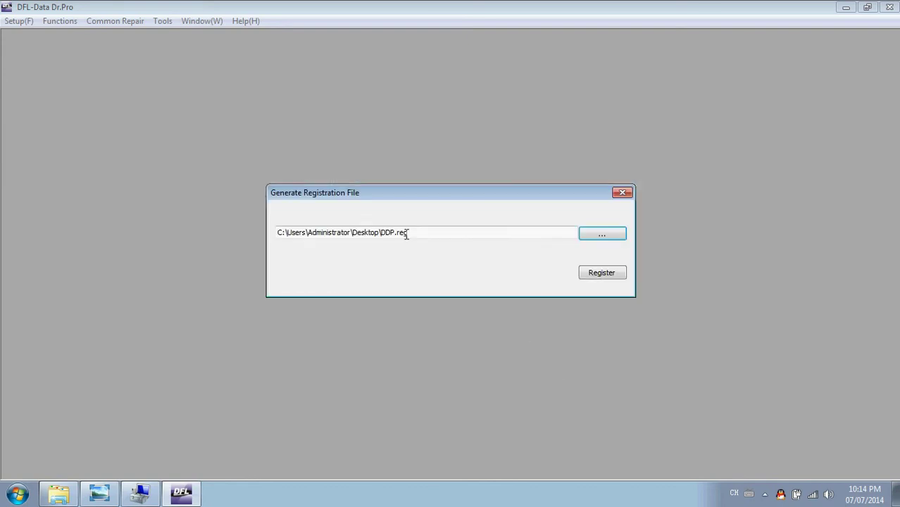
# Generate the registration file and dismiss all the messages so the unregistered program closes.
pyautogui.click(601, 274)
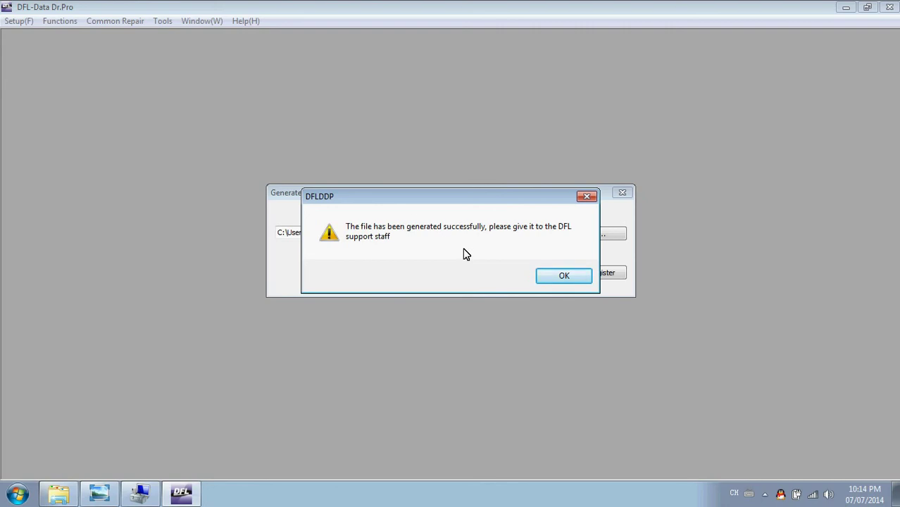
pyautogui.click(564, 279)
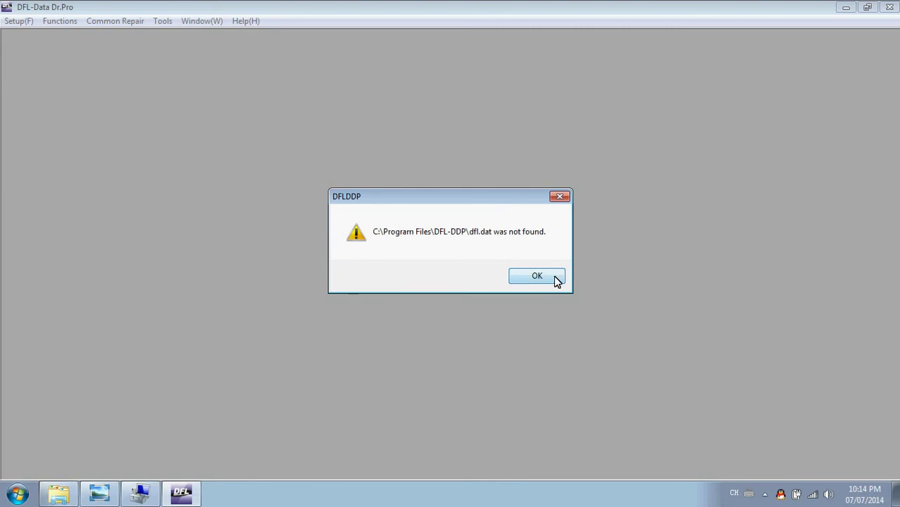
pyautogui.click(544, 276)
pyautogui.click(560, 198)
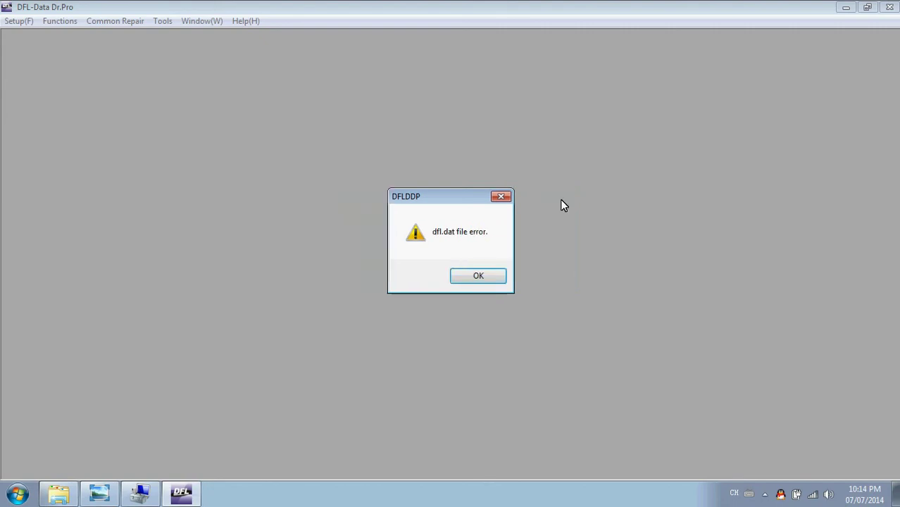
pyautogui.click(488, 286)
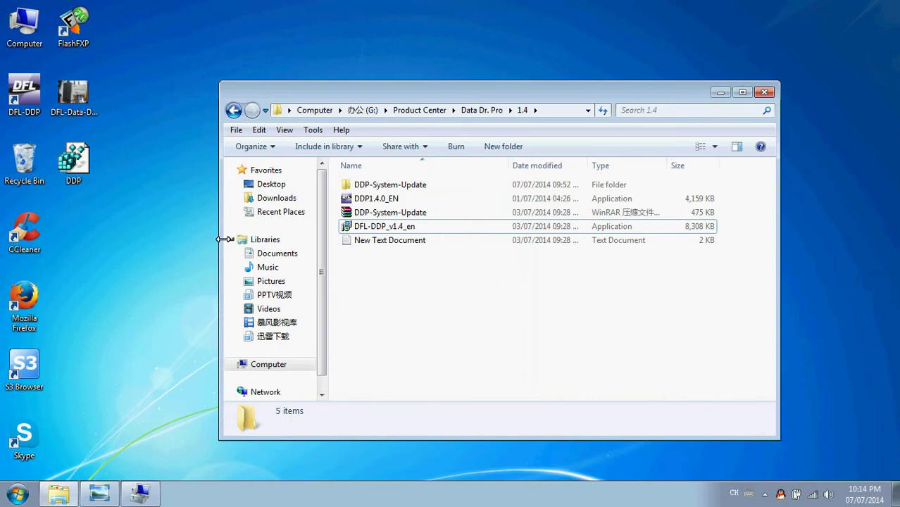
# Locate the generated DDP registration file on the desktop.
pyautogui.click(74, 166)
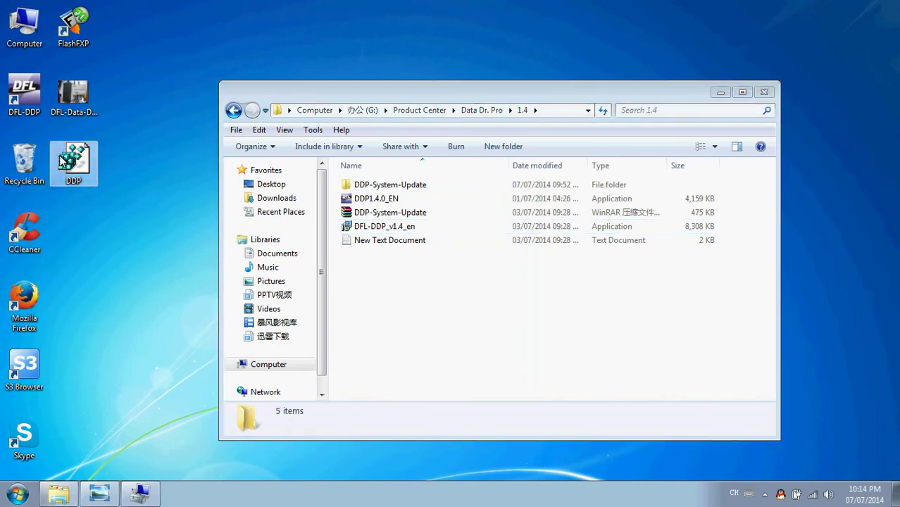
pyautogui.click(158, 181)
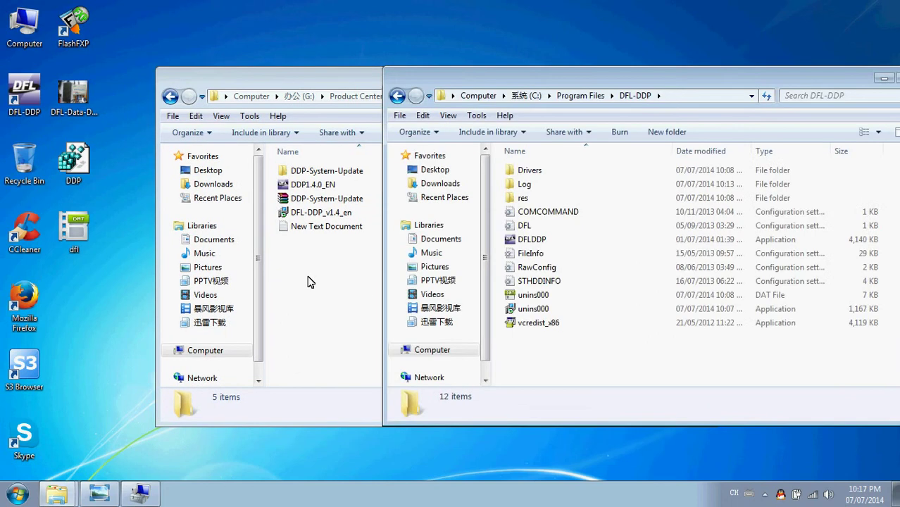
pyautogui.click(83, 177)
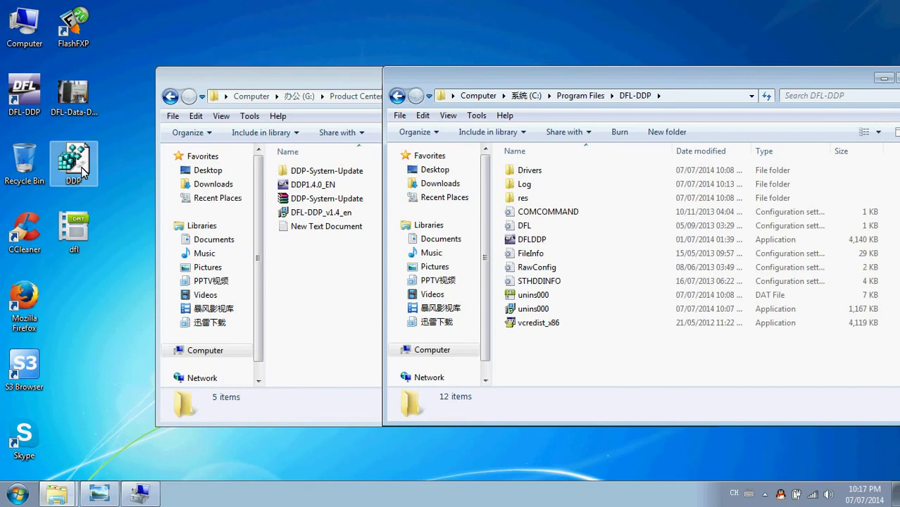
pyautogui.doubleClick(82, 164)
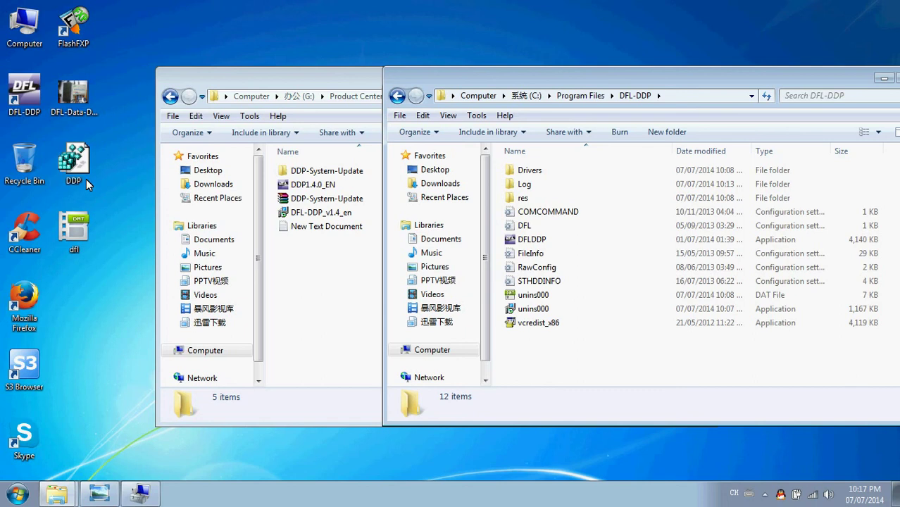
# Move the dfl DAT file from the desktop into C:\Program Files\DFL-DDP.
pyautogui.click(79, 239)
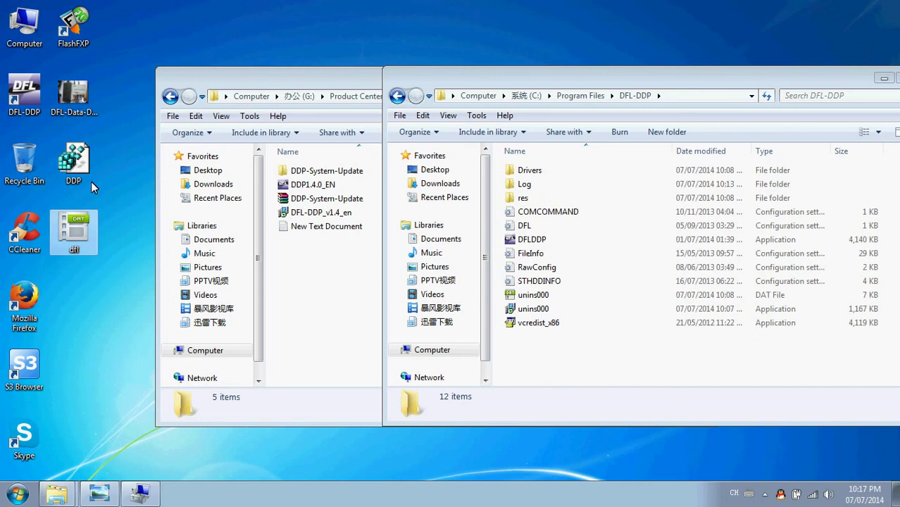
pyautogui.moveTo(73, 230); pyautogui.dragTo(577, 347)
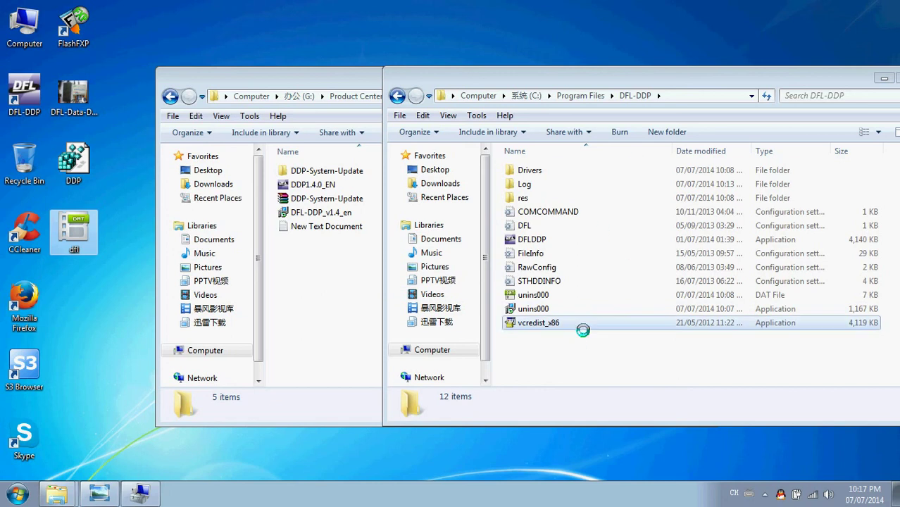
pyautogui.click(587, 362)
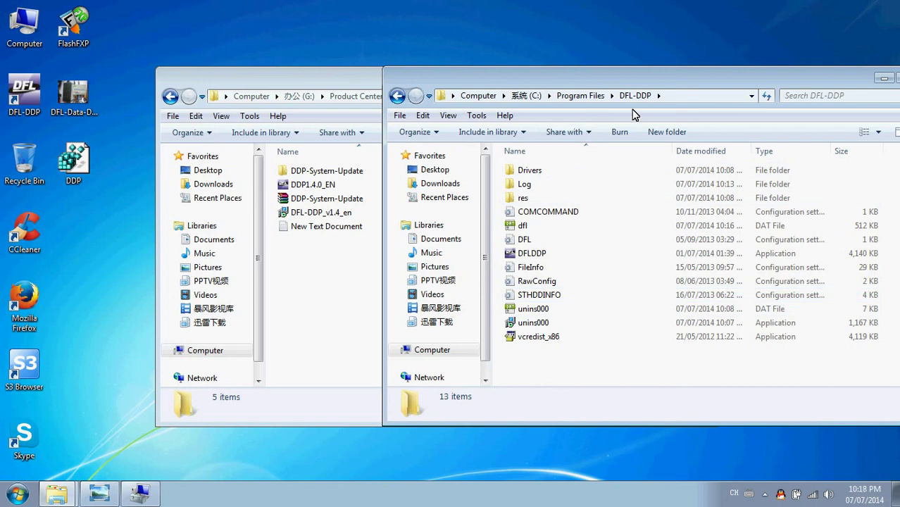
# Launch DFL-DDP, view its product and equipment information in About DFL, and quit the program.
pyautogui.doubleClick(22, 85)
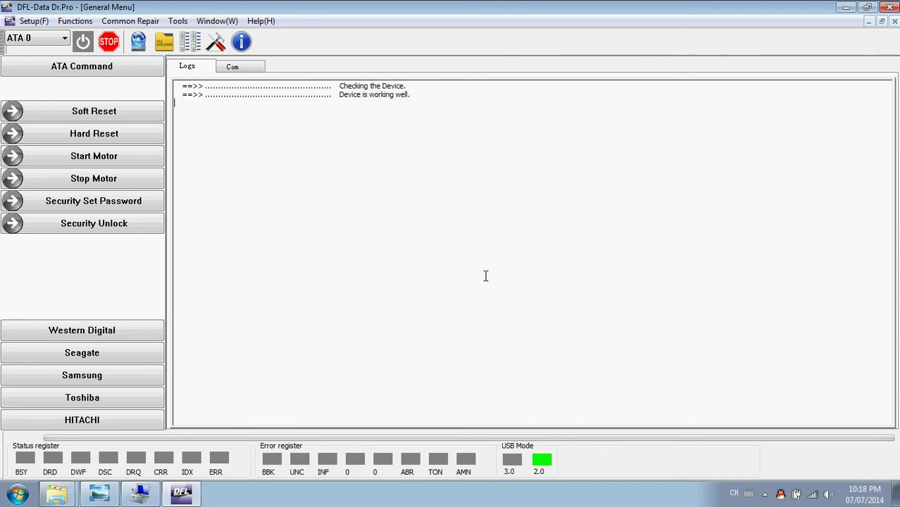
pyautogui.click(250, 45)
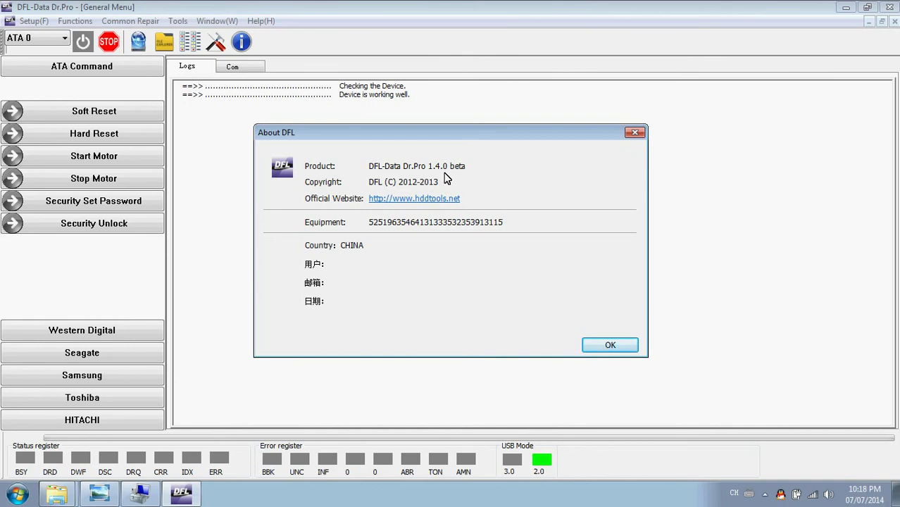
pyautogui.click(607, 345)
pyautogui.click(890, 7)
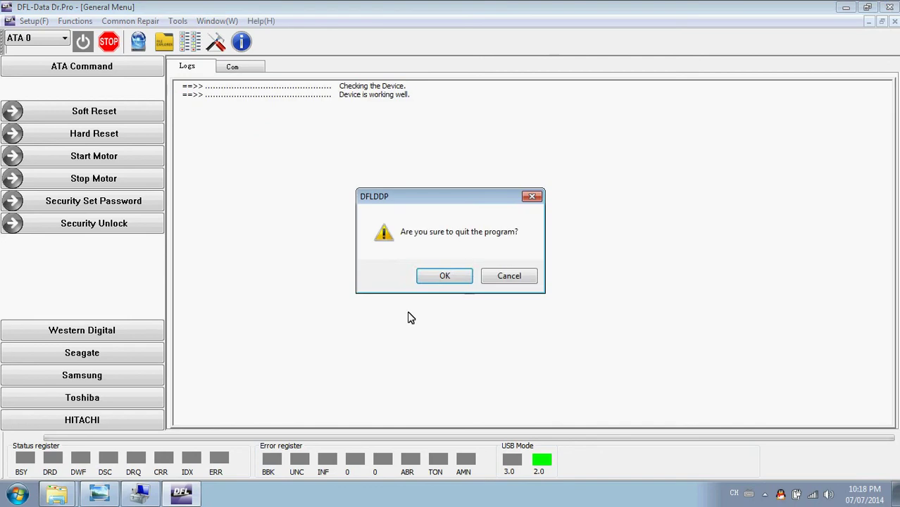
pyautogui.click(446, 276)
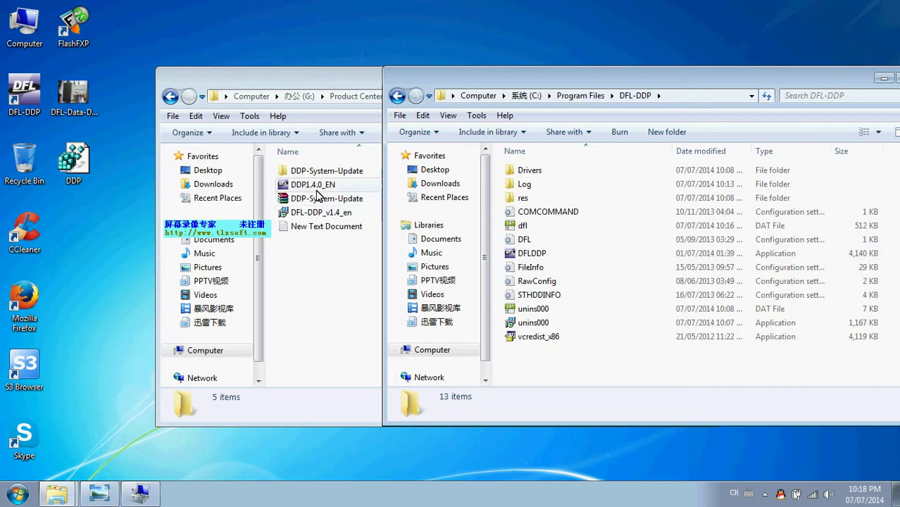
# Open the innermost DDP-System-Update folder inside 1.4 and try to install the Step 1 (32bit system) Windows update.
pyautogui.click(321, 297)
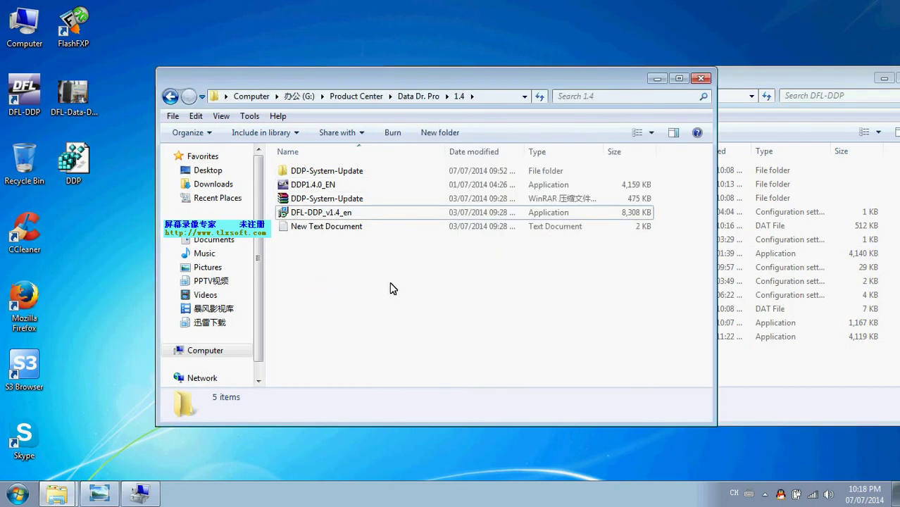
pyautogui.click(354, 172)
pyautogui.doubleClick(355, 172)
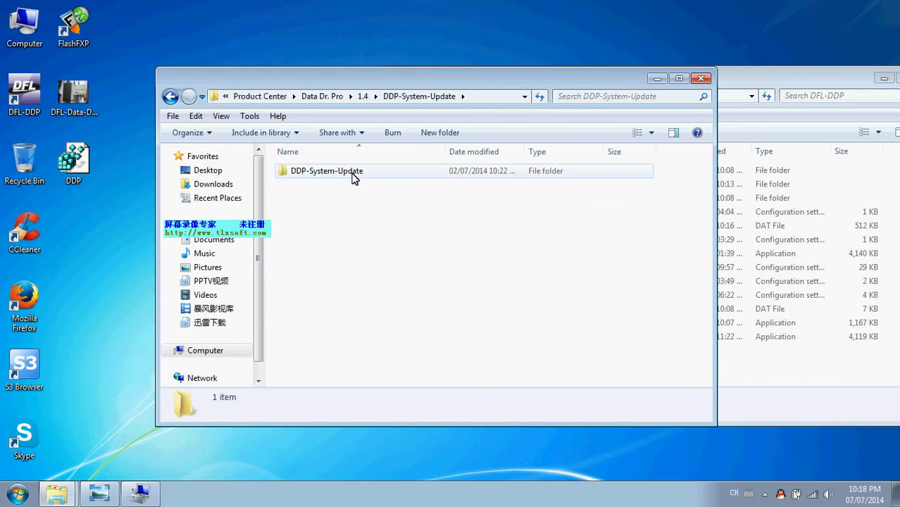
pyautogui.doubleClick(355, 172)
pyautogui.doubleClick(357, 172)
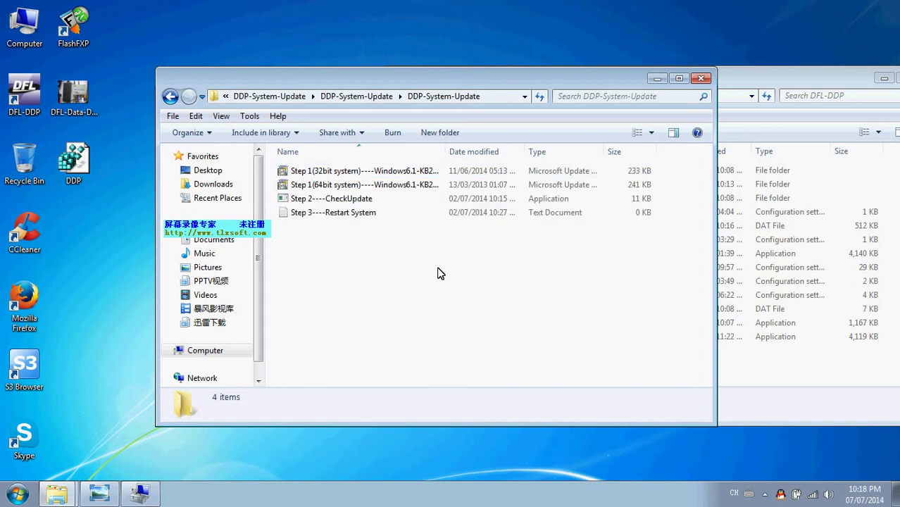
pyautogui.doubleClick(356, 173)
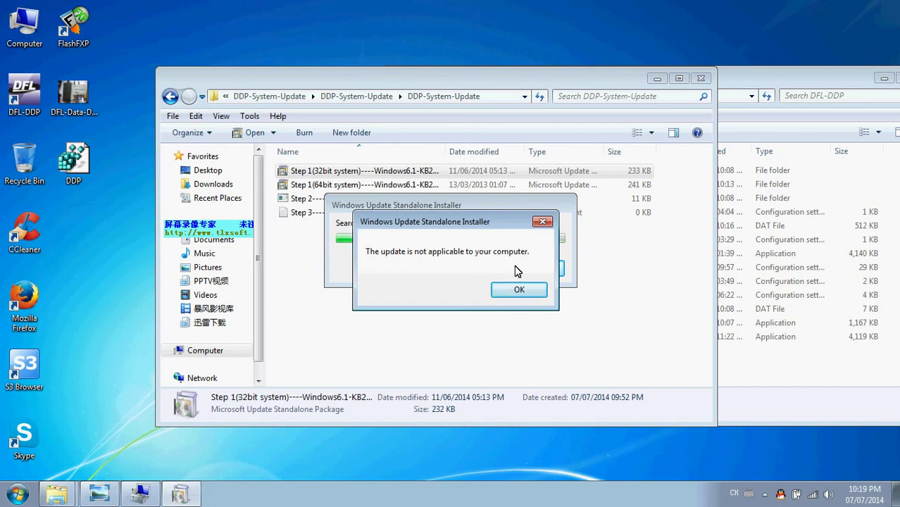
pyautogui.click(519, 290)
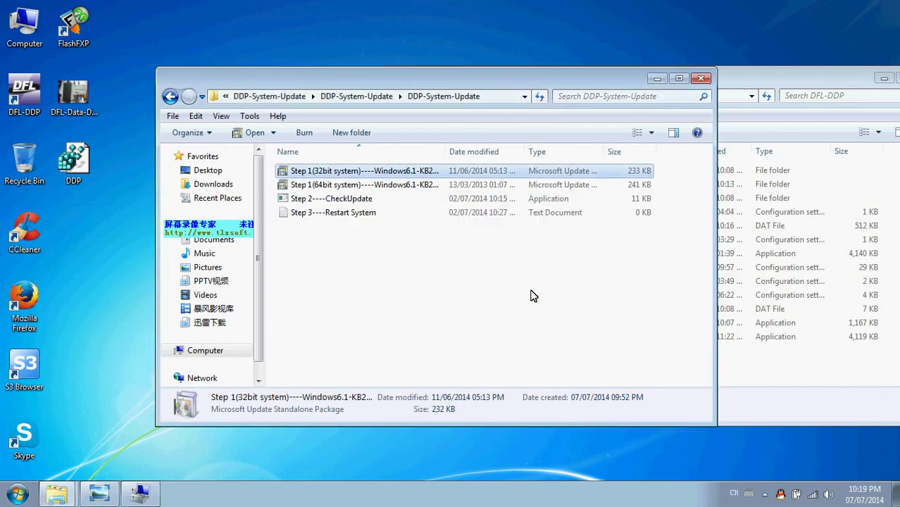
# Run the Step 2 CheckUpdate application, close its console and clear the file selection.
pyautogui.doubleClick(354, 200)
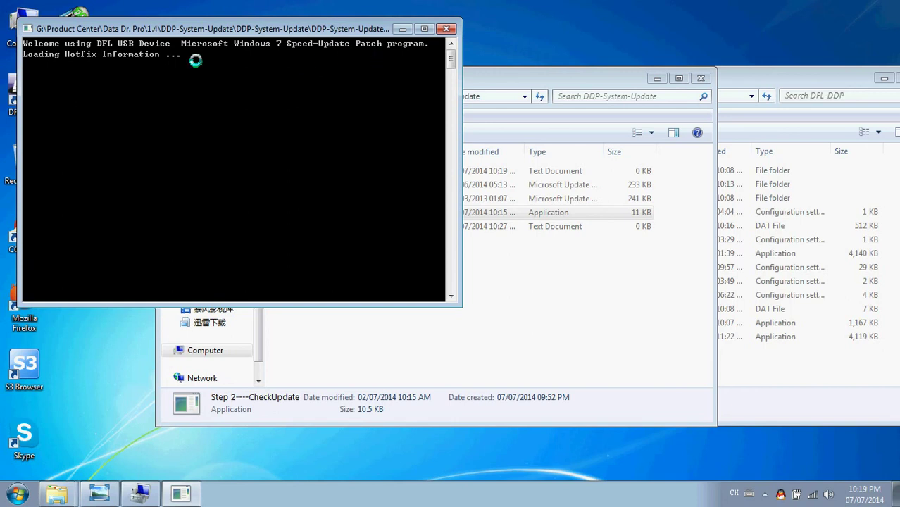
pyautogui.moveTo(255, 27); pyautogui.dragTo(456, 135)
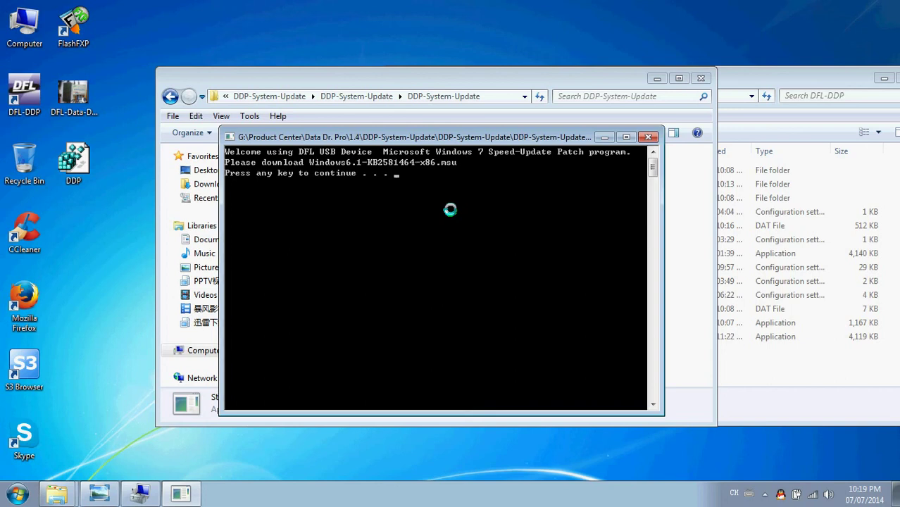
pyautogui.press('Return')
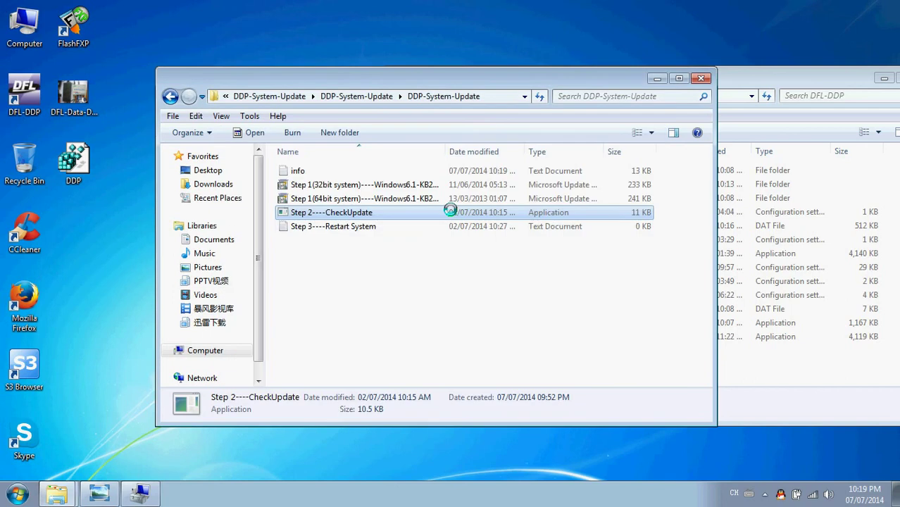
pyautogui.click(367, 259)
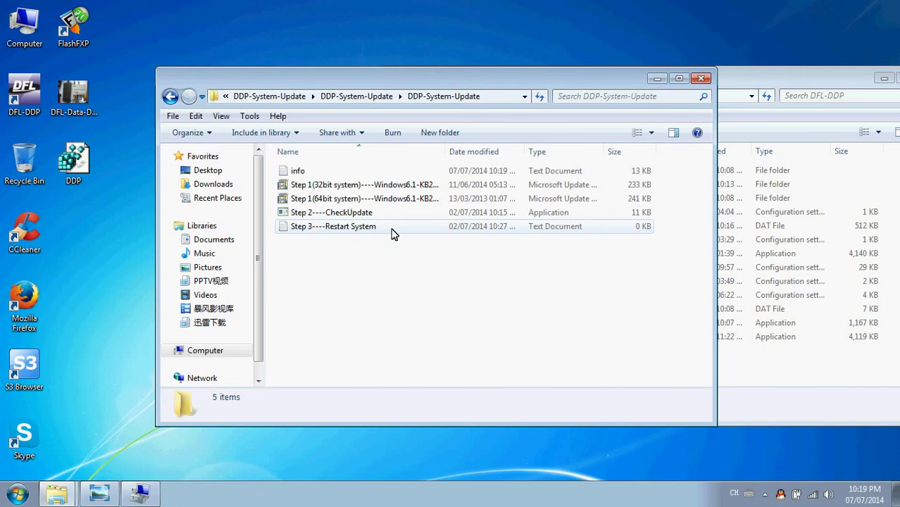
# Launch DFL-DDP again from the desktop.
pyautogui.doubleClick(57, 117)
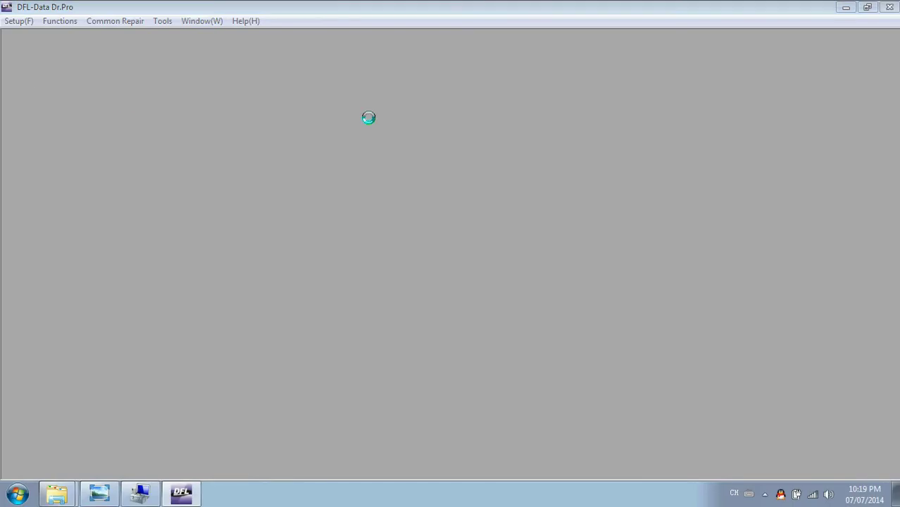